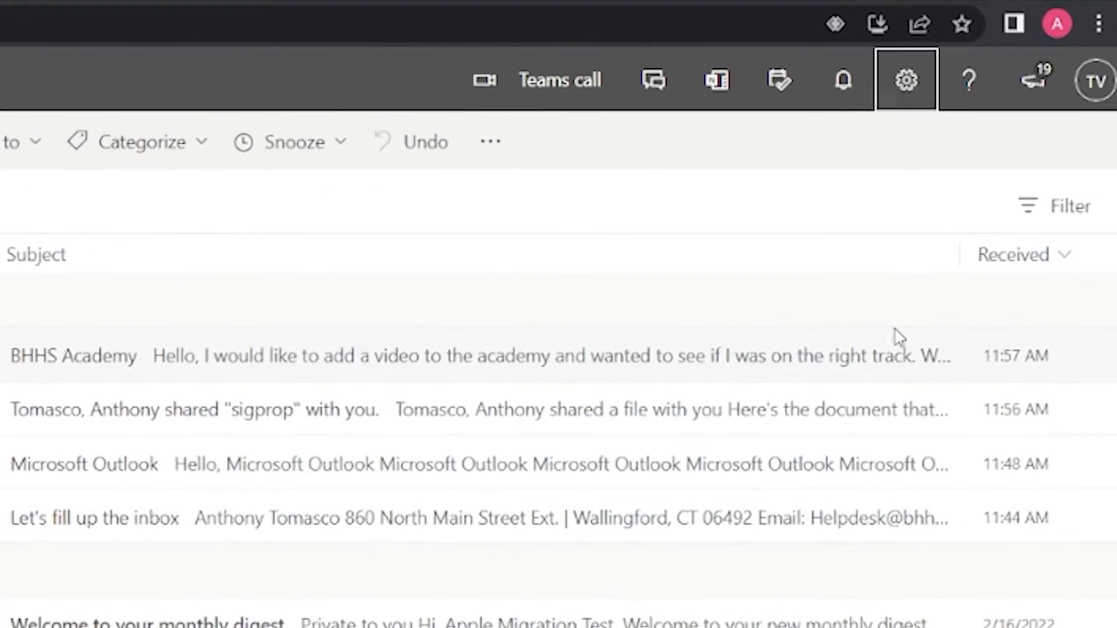
Search the Outlook settings for "signature" and open the Email signature setting
{"action": "left_click", "coordinate": [880, 87]}
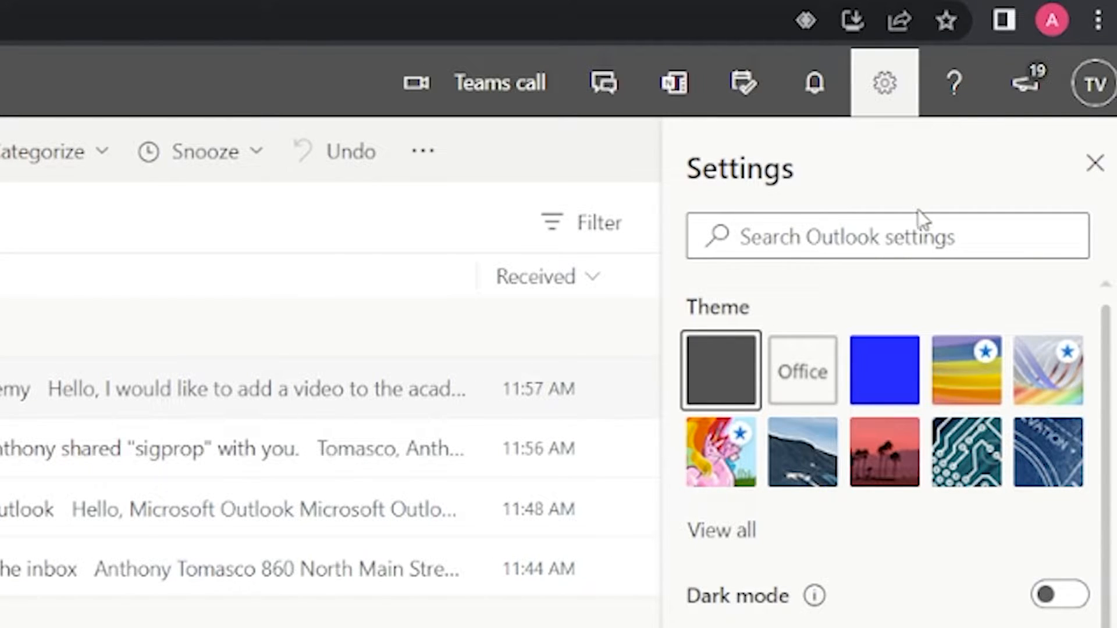
{"action": "left_click", "coordinate": [924, 230]}
{"action": "type", "text": "s"}
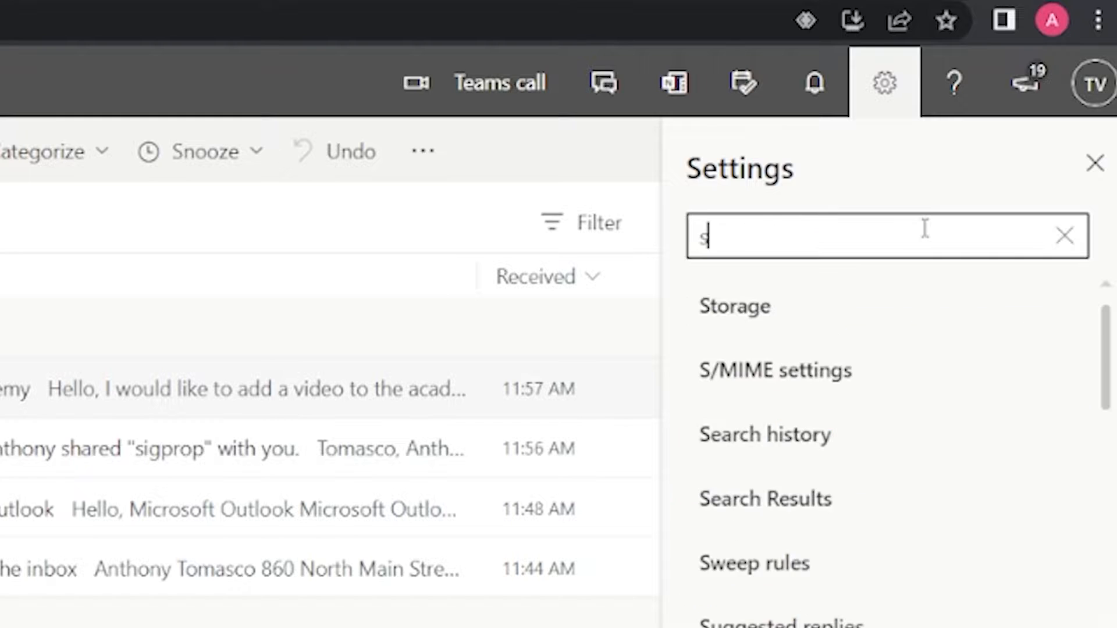
{"action": "type", "text": "ignatur"}
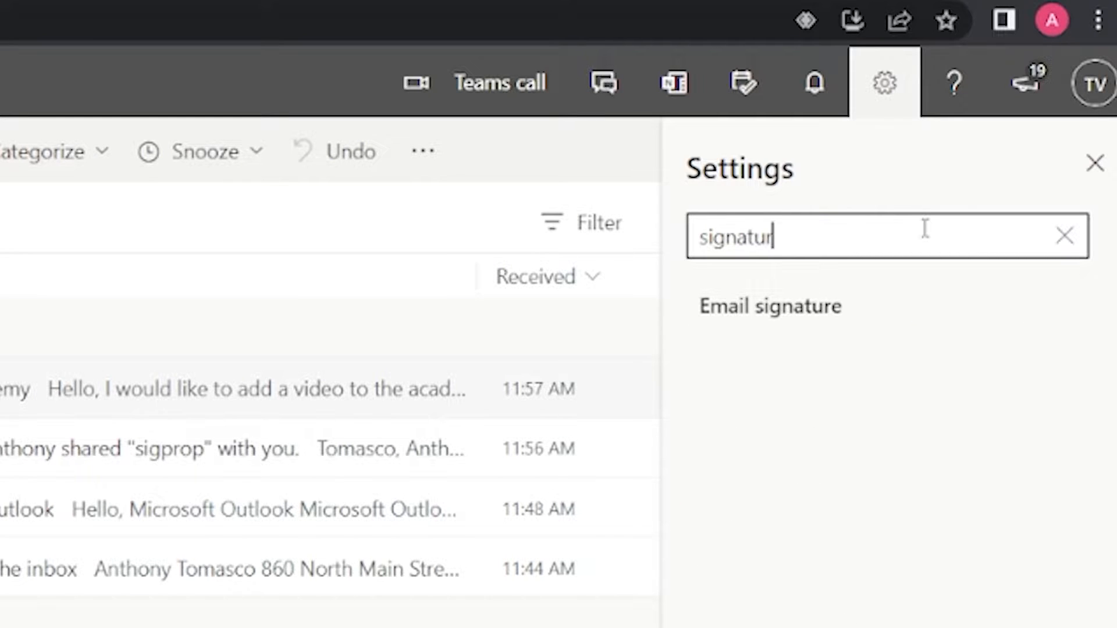
{"action": "type", "text": "e"}
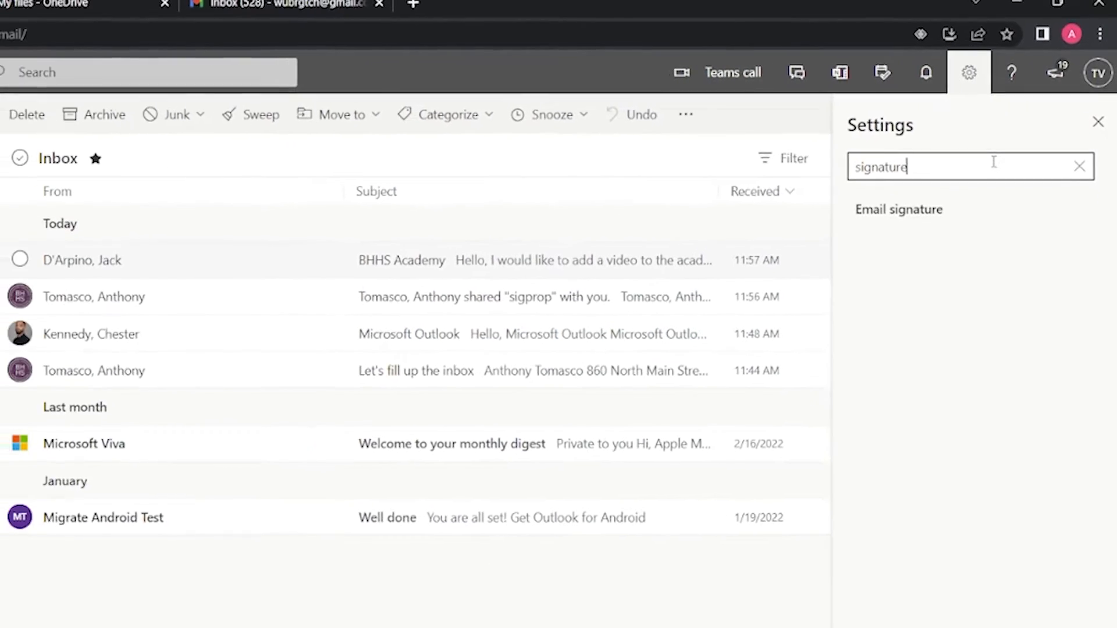
{"action": "left_click", "coordinate": [923, 209]}
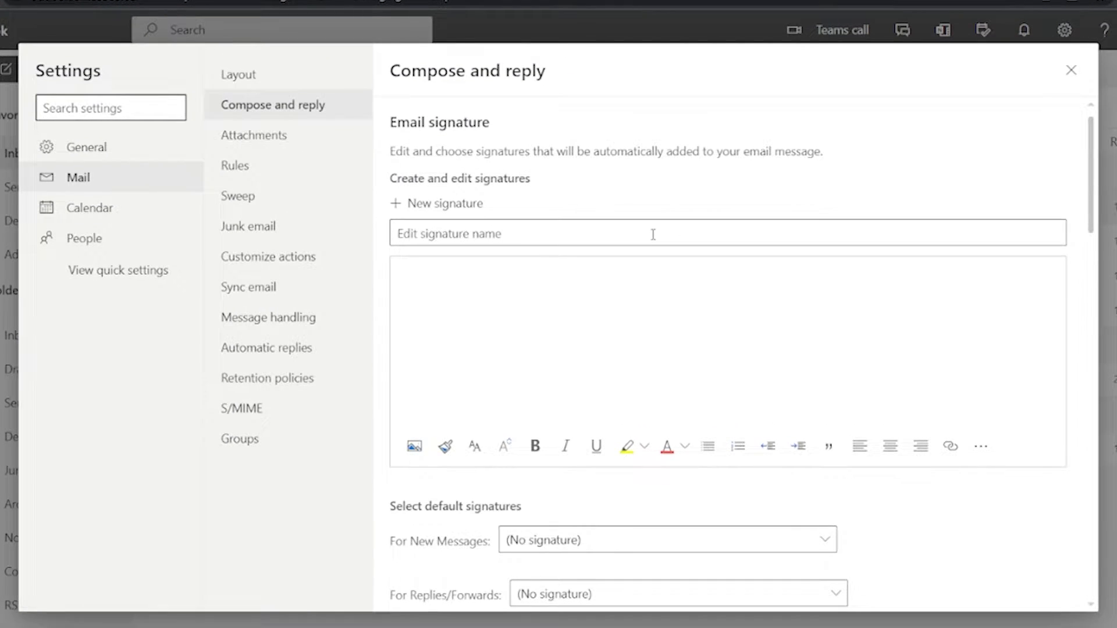
Name the new email signature "Training Video Signature"
{"action": "left_click", "coordinate": [653, 235]}
{"action": "type", "text": "Tr"}
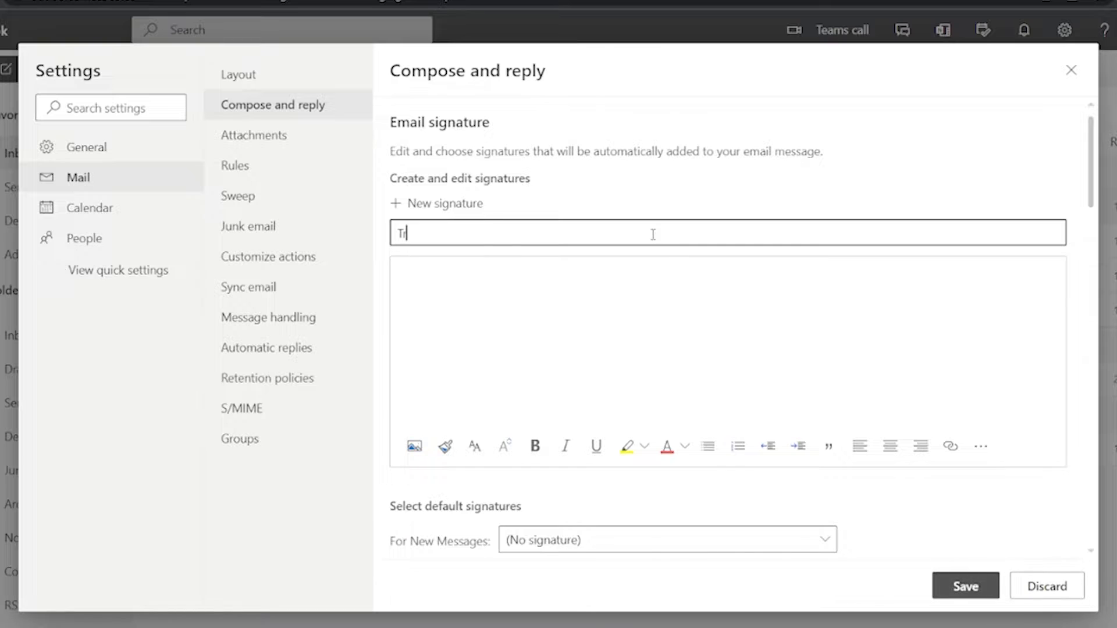
{"action": "type", "text": "aining Video Signature"}
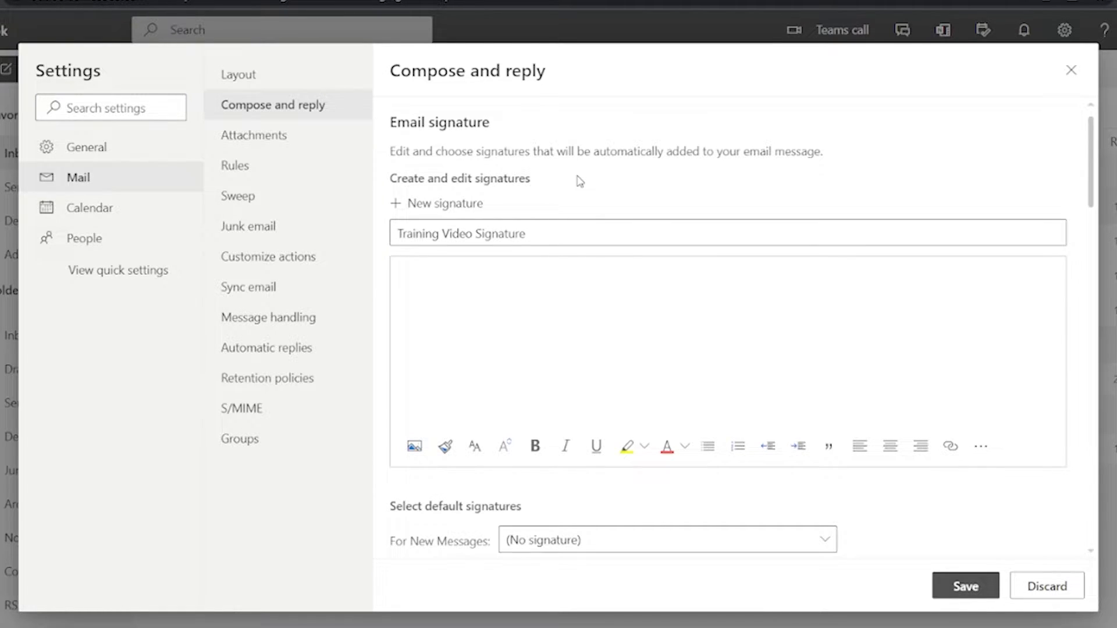
Leave blank space at the start of the signature body, and add the name line, phone number and extension on separate lines
{"action": "key", "text": "Return"}
{"action": "key", "text": "Return"}
{"action": "type", "text": "Training Video 5"}
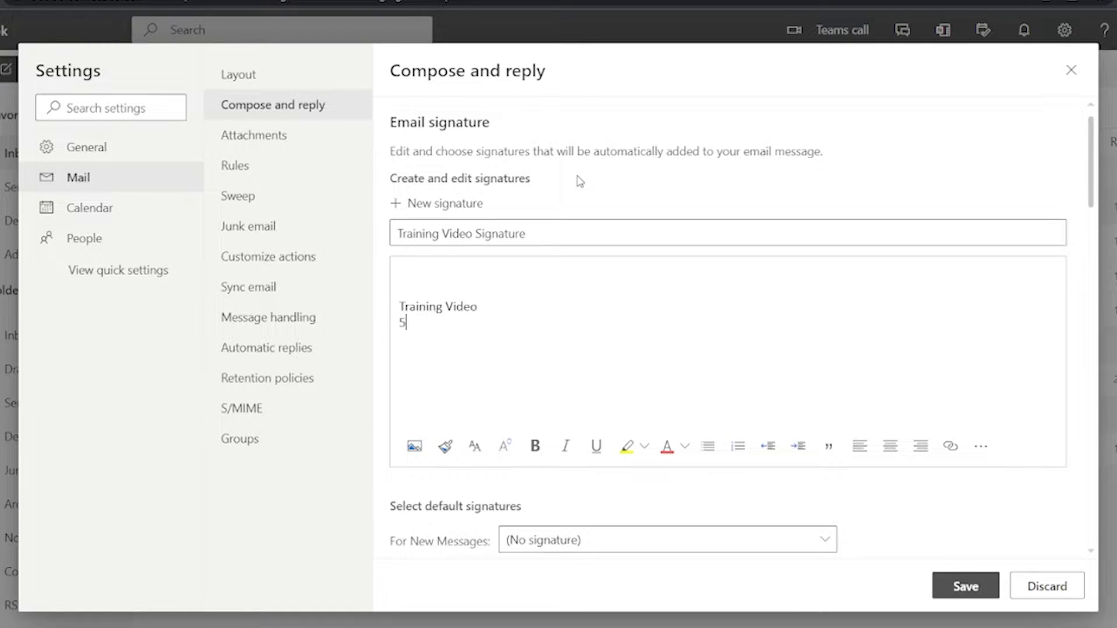
{"action": "type", "text": "55-555-5555 "}
{"action": "type", "text": "x"}
{"action": "type", "text": "400"}
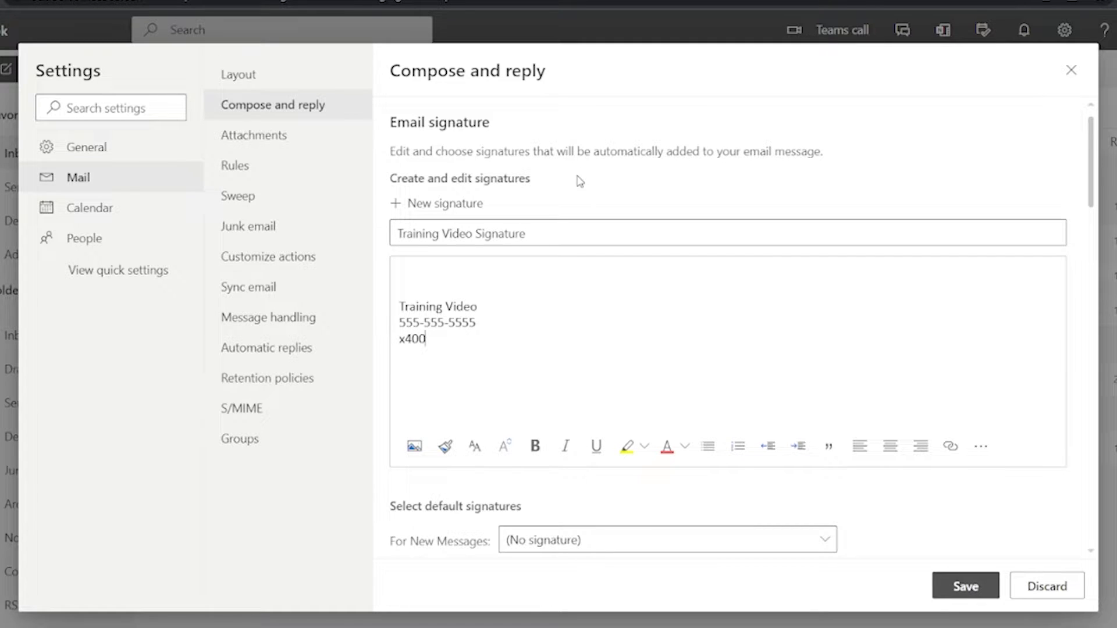
{"action": "type", "text": "393"}
{"action": "left_click", "coordinate": [486, 338]}
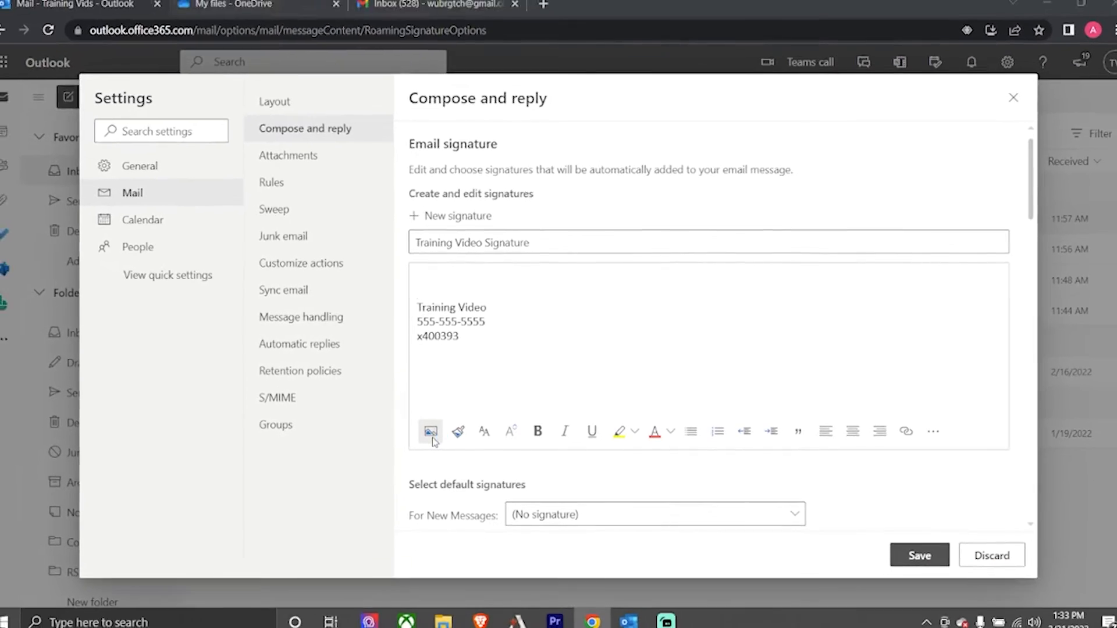
Insert the sigprop image from the Email folder in Pictures into the signature
{"action": "left_click", "coordinate": [415, 448]}
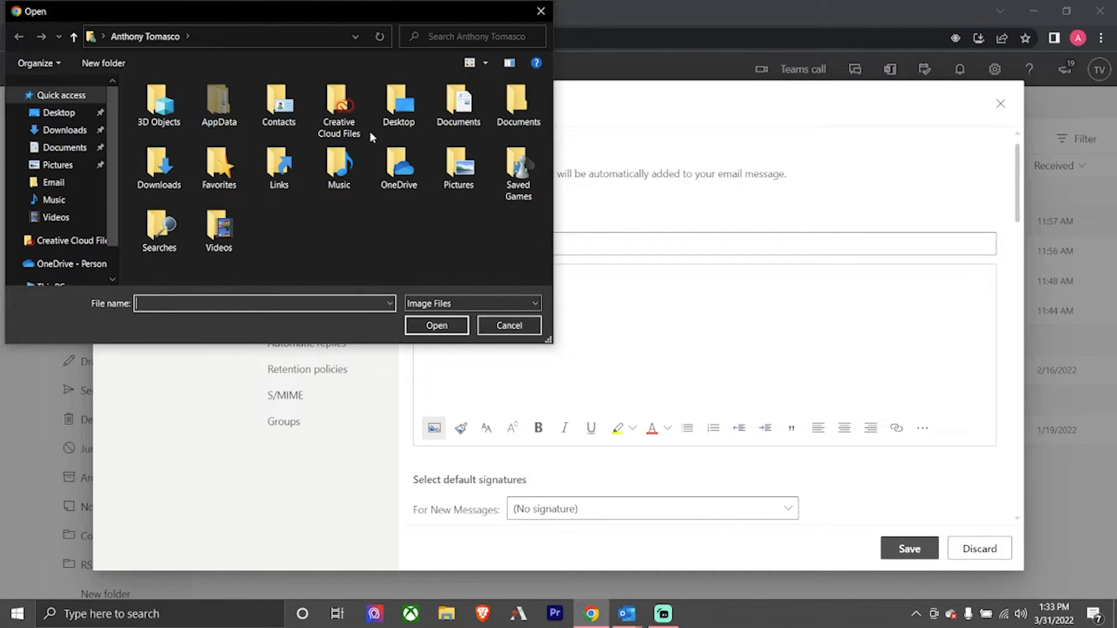
{"action": "left_click", "coordinate": [69, 165]}
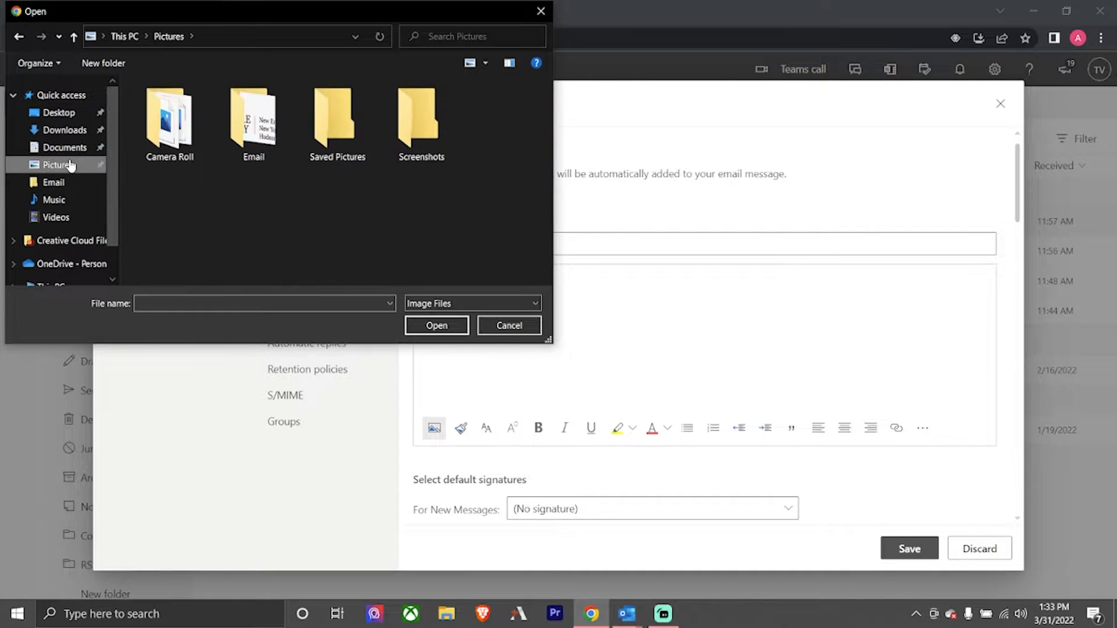
{"action": "double_click", "coordinate": [256, 146]}
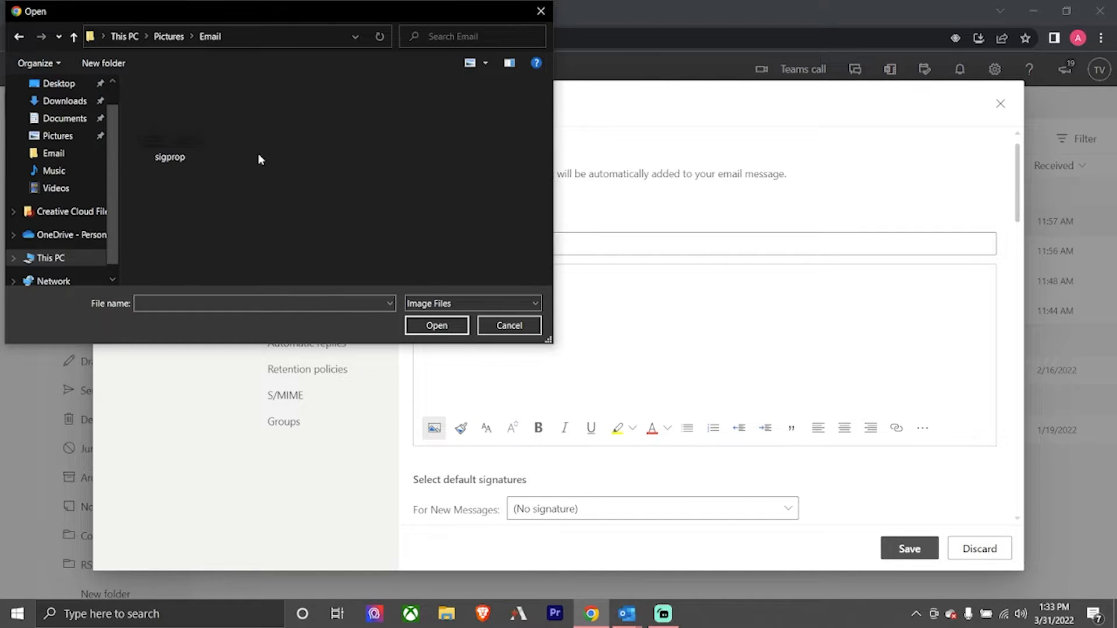
{"action": "double_click", "coordinate": [170, 125]}
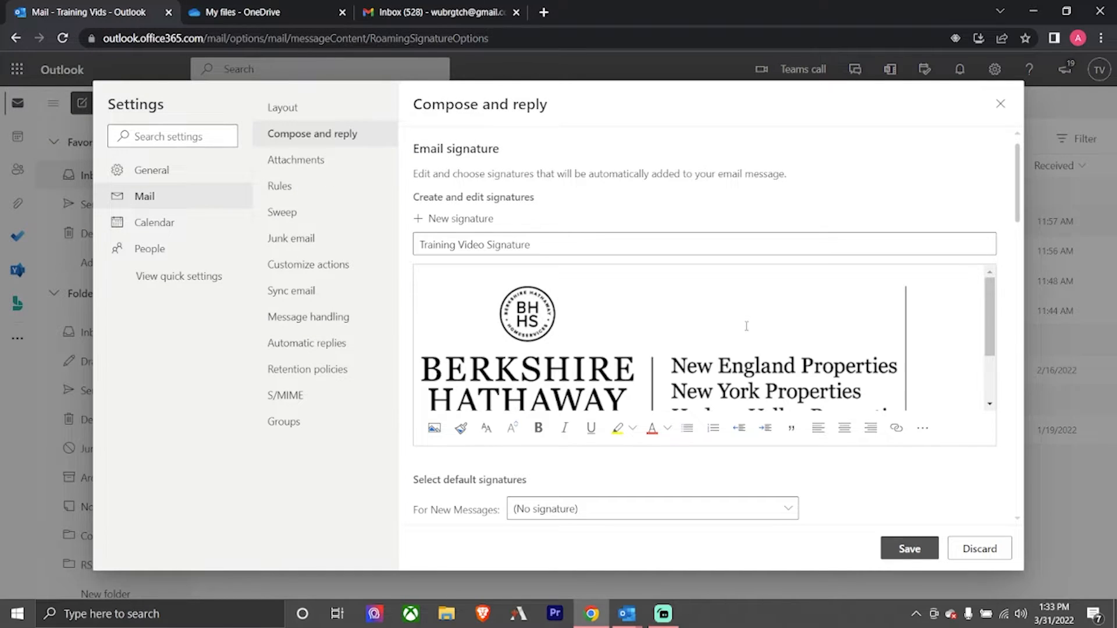
Shrink the logo image in the signature to about 40% of its inserted width
{"action": "scroll", "coordinate": [572, 325], "scroll_direction": "down", "scroll_amount": 2}
{"action": "left_click", "coordinate": [572, 325]}
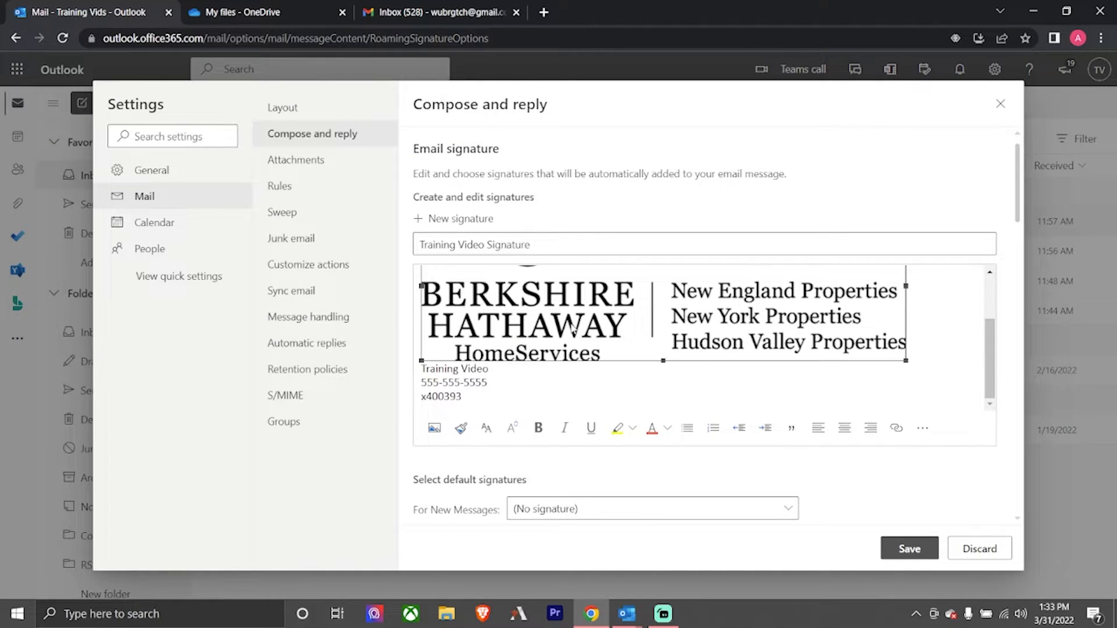
{"action": "scroll", "coordinate": [783, 387], "scroll_direction": "up", "scroll_amount": 2}
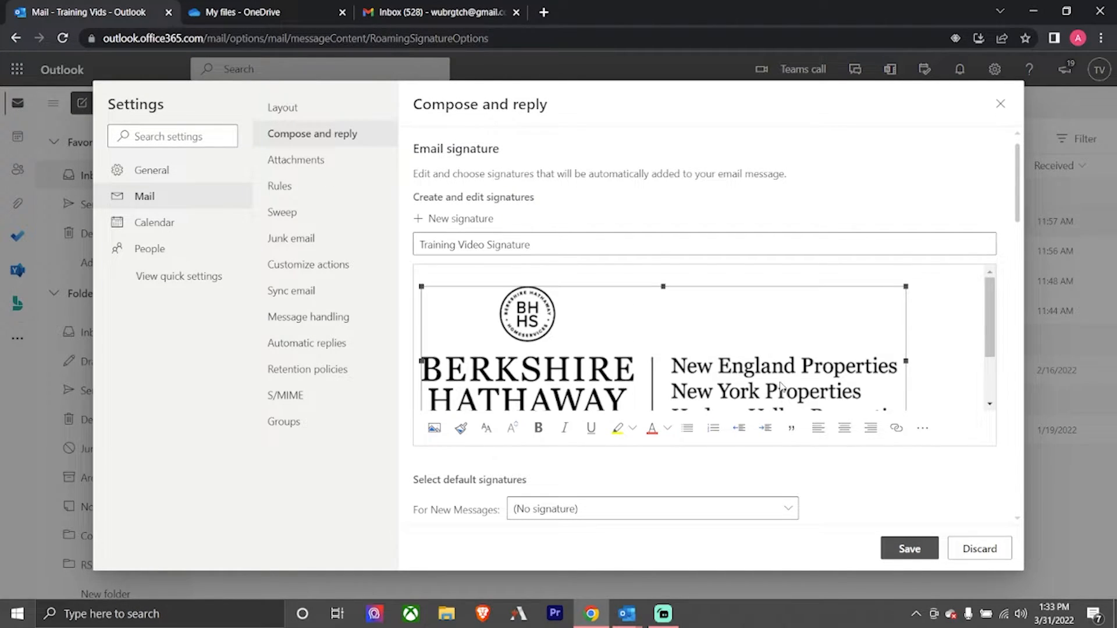
{"action": "scroll", "coordinate": [782, 387], "scroll_direction": "down", "scroll_amount": 2}
{"action": "scroll", "coordinate": [778, 381], "scroll_direction": "up", "scroll_amount": 2}
{"action": "scroll", "coordinate": [779, 381], "scroll_direction": "down", "scroll_amount": 2}
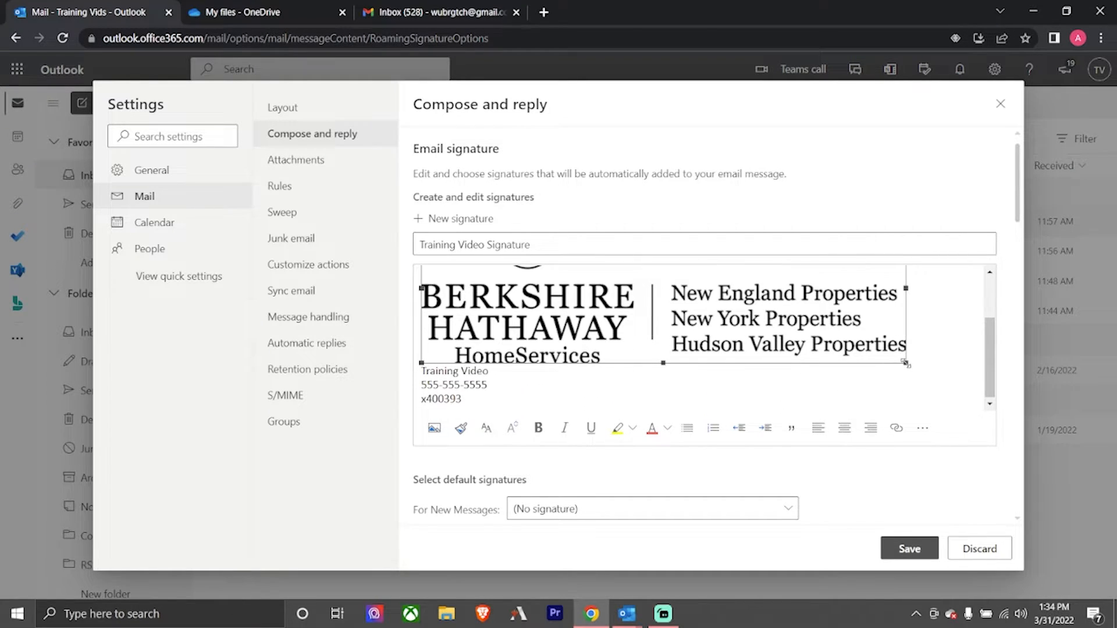
{"action": "mouse_move", "coordinate": [906, 362]}
{"action": "left_mouse_down"}
{"action": "mouse_move", "coordinate": [807, 346]}
{"action": "mouse_move", "coordinate": [614, 340]}
{"action": "left_mouse_up"}
{"action": "left_click", "coordinate": [648, 334]}
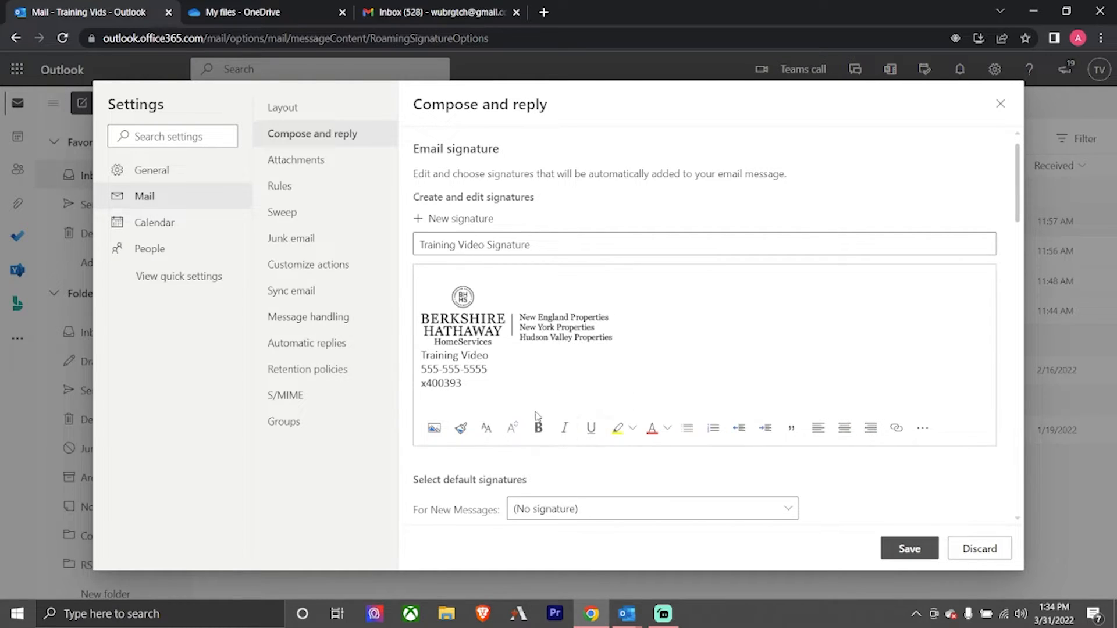
Centre-align the whole signature, including the logo and the contact lines
{"action": "left_click_drag", "start_coordinate": [495, 390], "coordinate": [446, 331]}
{"action": "left_click", "coordinate": [446, 331]}
{"action": "key", "text": "ctrl+a"}
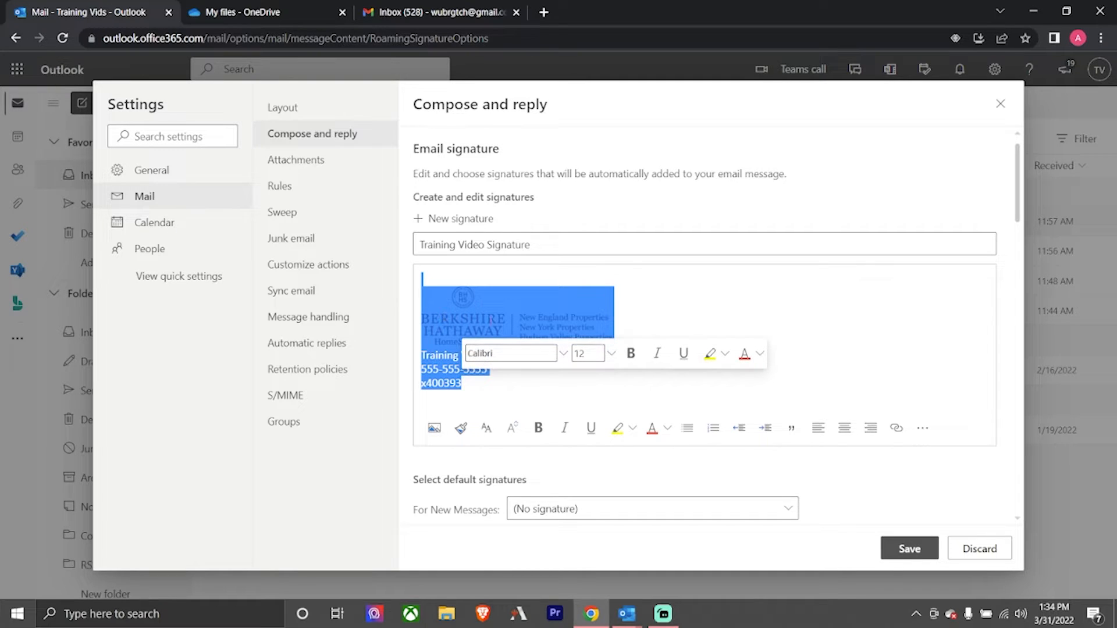
{"action": "left_click", "coordinate": [842, 432]}
{"action": "left_click", "coordinate": [812, 391]}
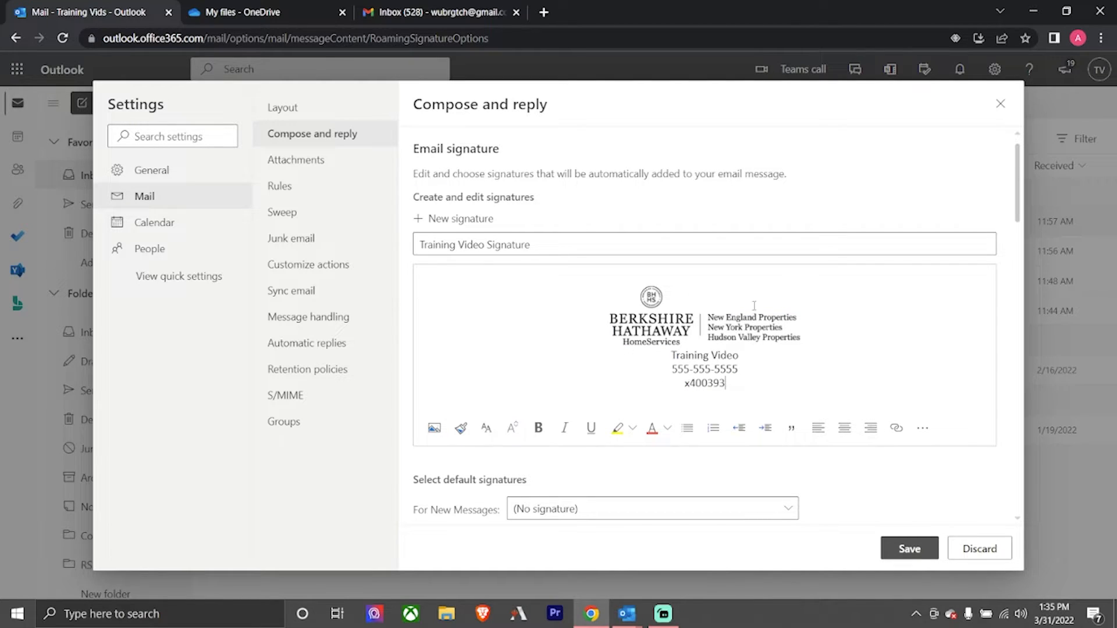
Align the whole signature, logo and contact lines, back to the left
{"action": "left_click_drag", "start_coordinate": [740, 387], "coordinate": [634, 332]}
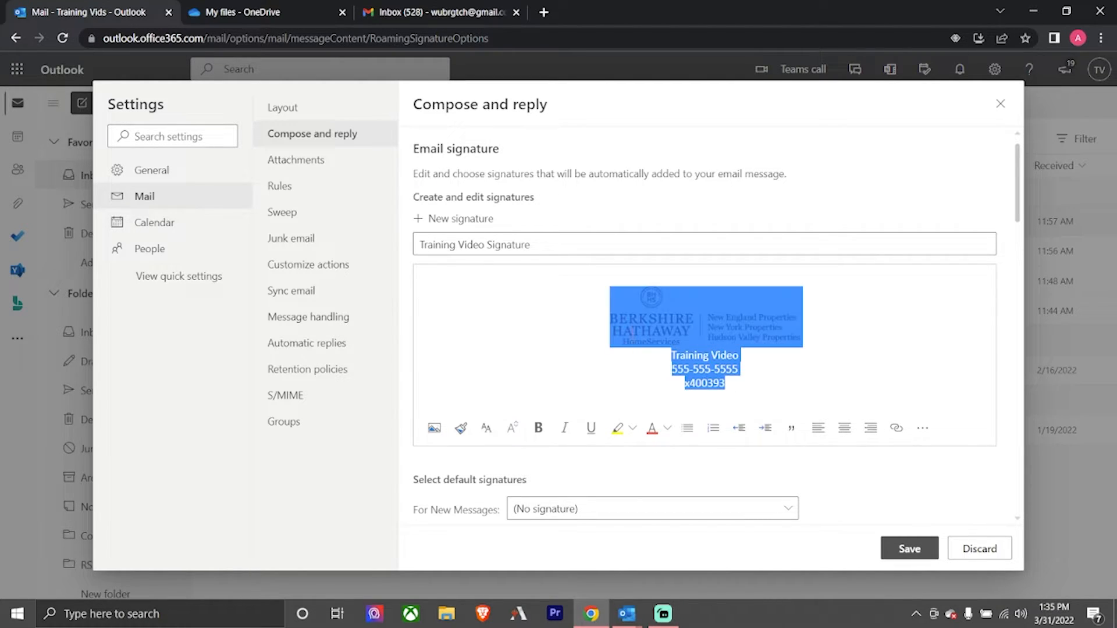
{"action": "left_click", "coordinate": [635, 332]}
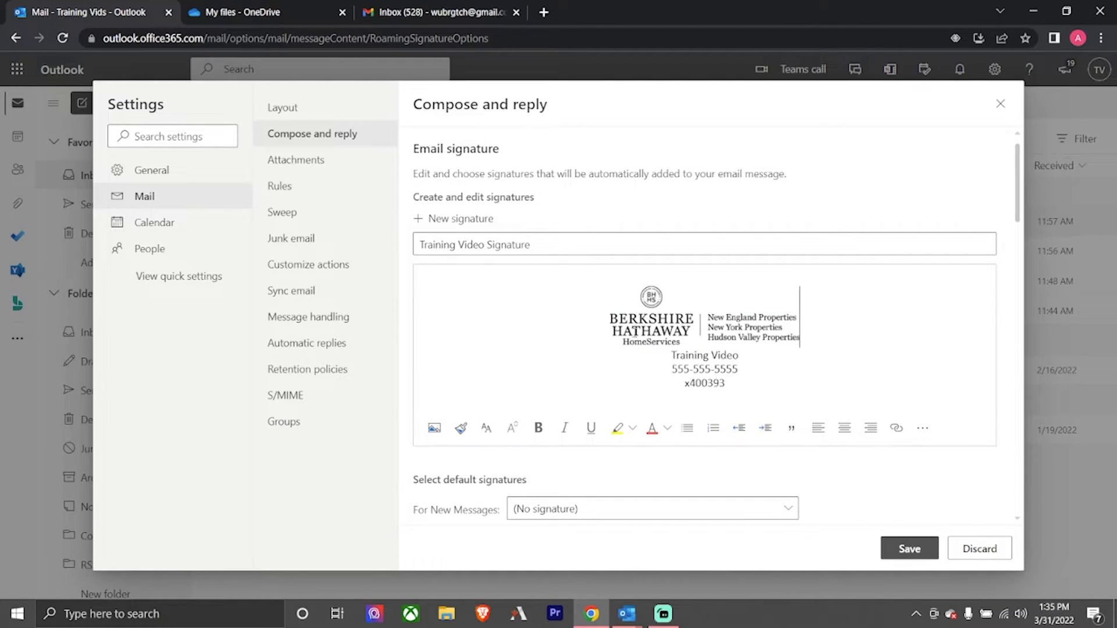
{"action": "key", "text": "ctrl+a"}
{"action": "left_click", "coordinate": [817, 429]}
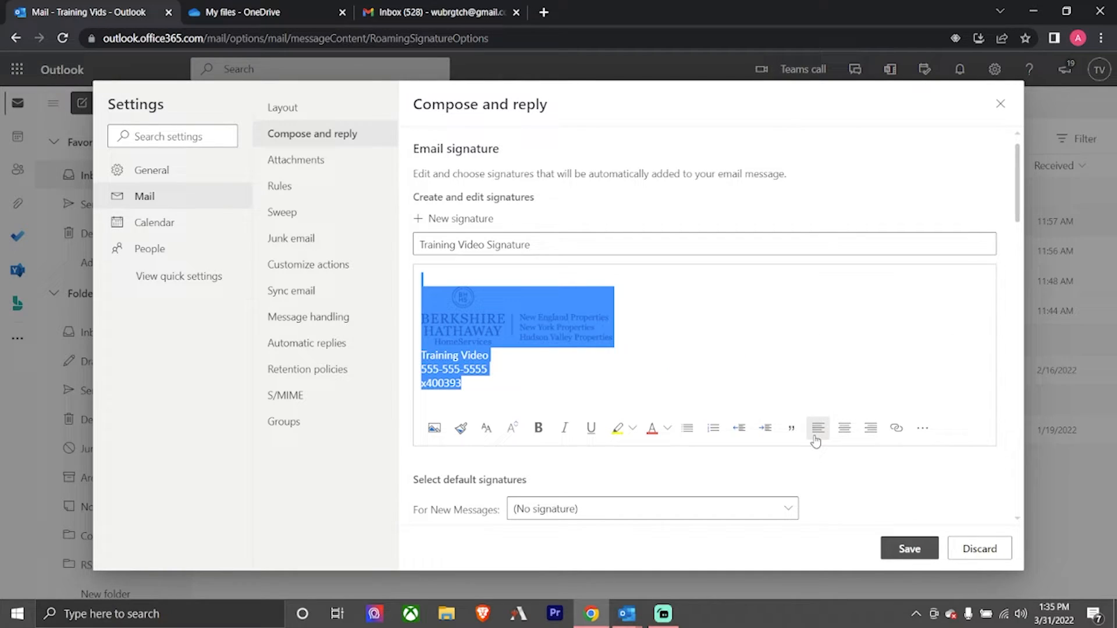
{"action": "left_click", "coordinate": [731, 387]}
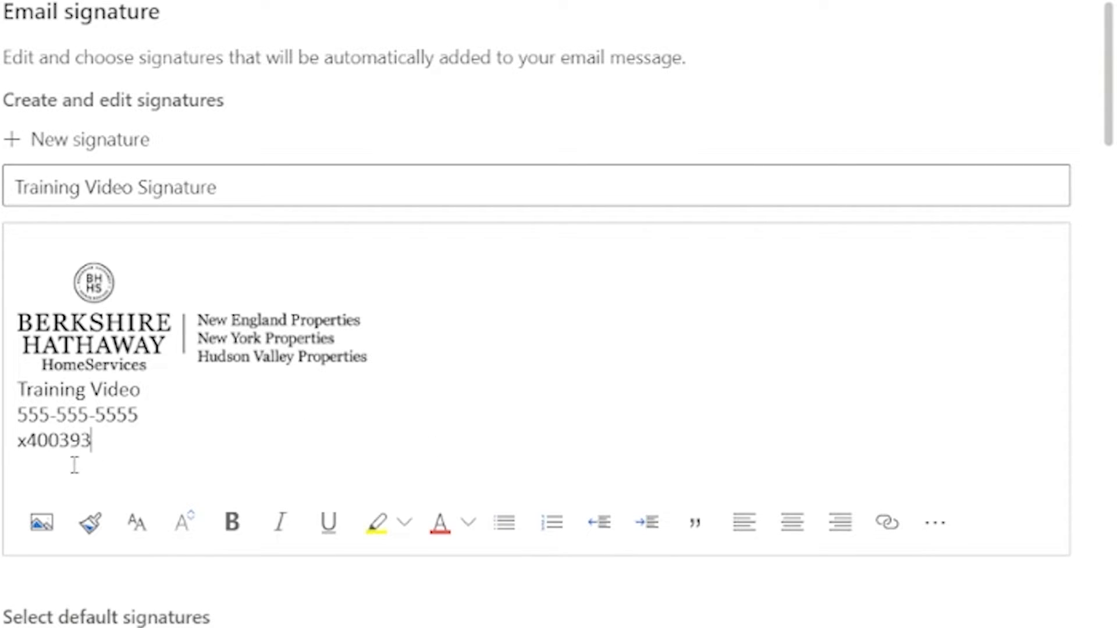
{"action": "left_click", "coordinate": [46, 458]}
{"action": "left_click", "coordinate": [125, 448]}
{"action": "key", "text": "Return"}
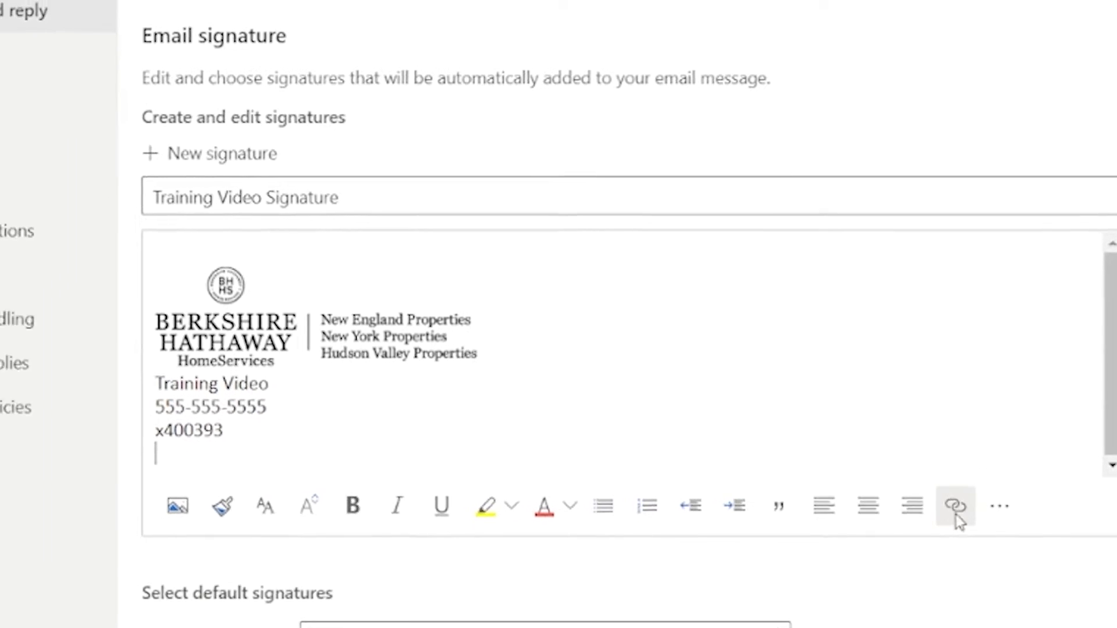
{"action": "left_click", "coordinate": [957, 516]}
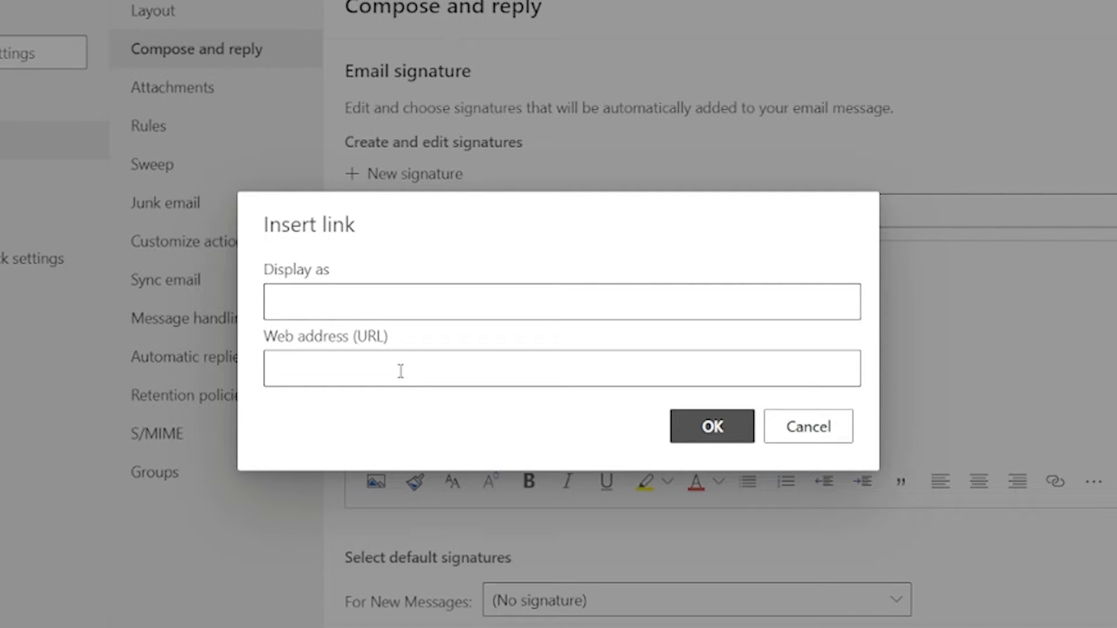
{"action": "type", "text": "https://b"}
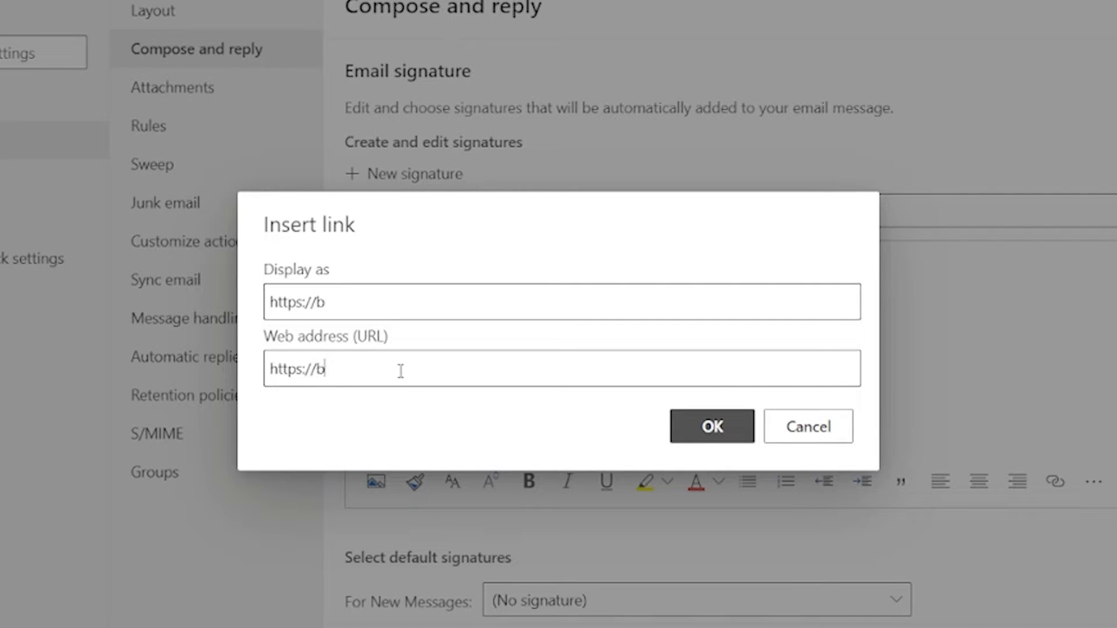
{"action": "type", "text": "hhsneprope"}
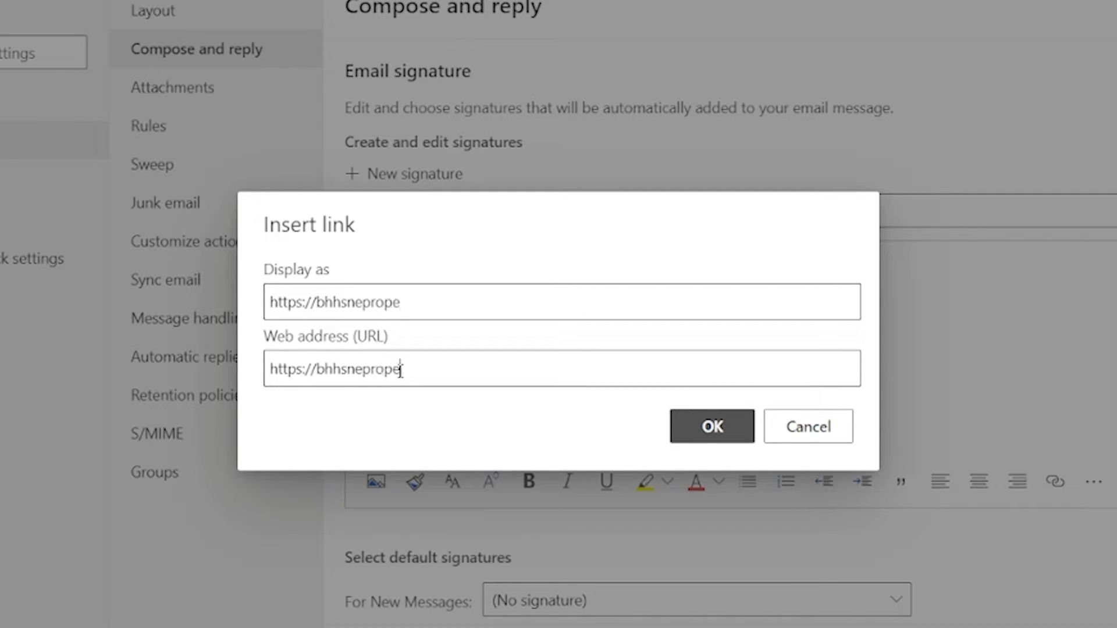
{"action": "type", "text": "rties.com"}
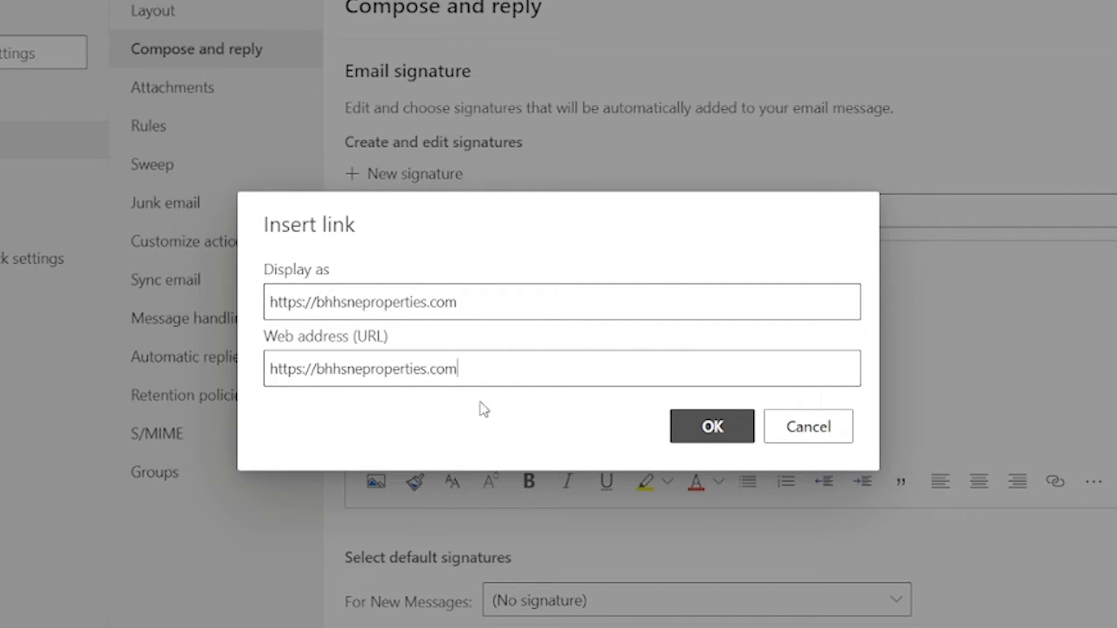
{"action": "left_click_drag", "start_coordinate": [487, 372], "coordinate": [271, 365]}
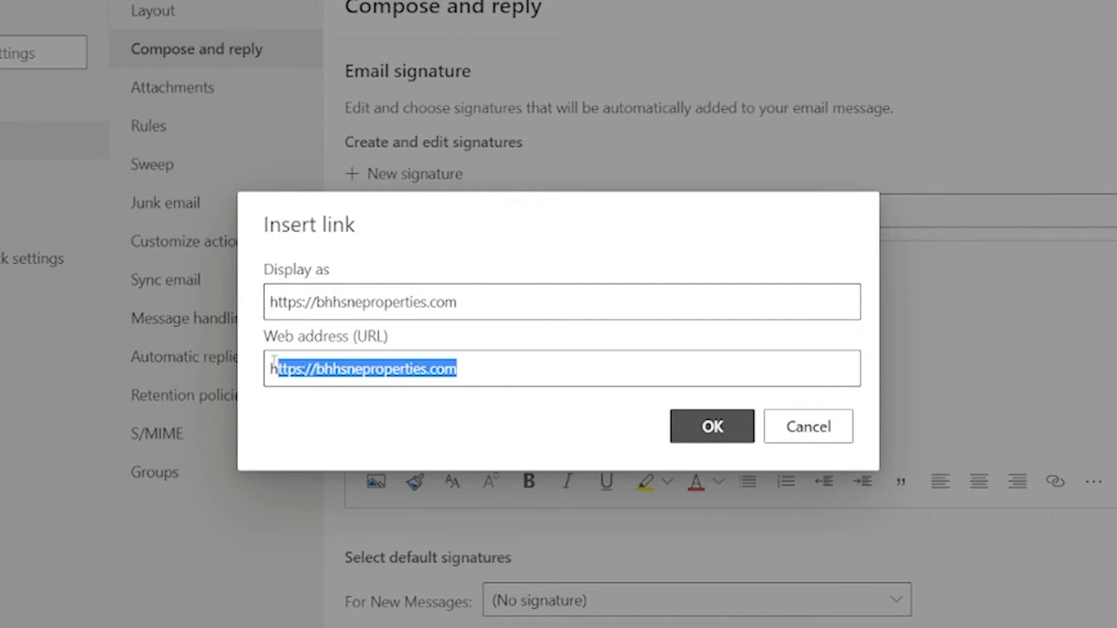
{"action": "left_click", "coordinate": [375, 419]}
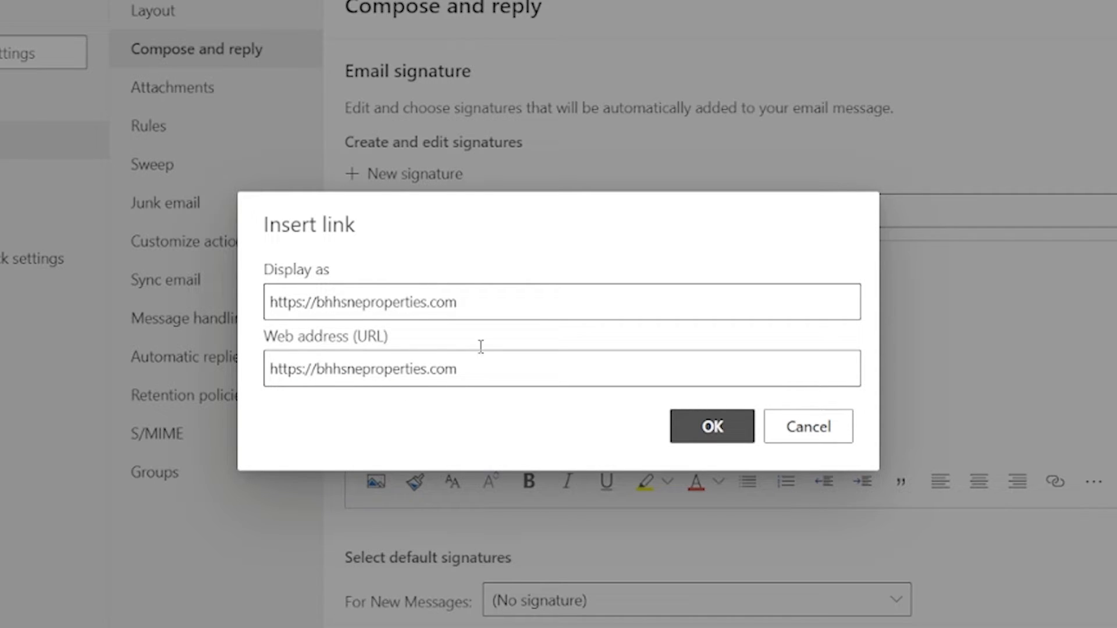
Set the link's display text to "Click here to view my website" and insert it into the signature
{"action": "left_click_drag", "start_coordinate": [488, 303], "coordinate": [233, 308]}
{"action": "type", "text": "Click "}
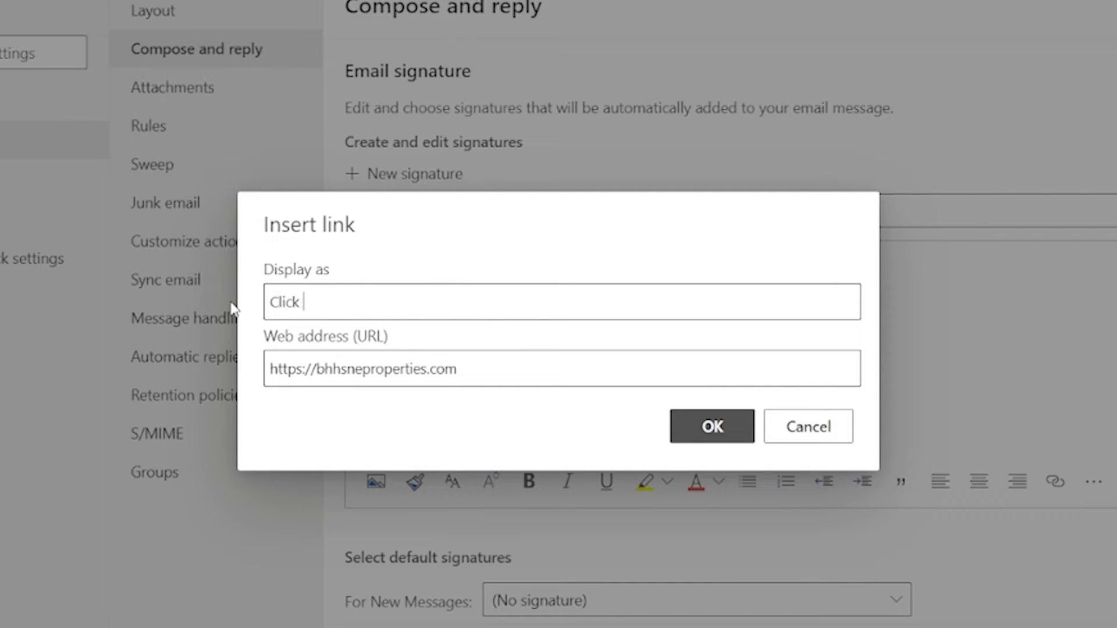
{"action": "type", "text": "here to view my website"}
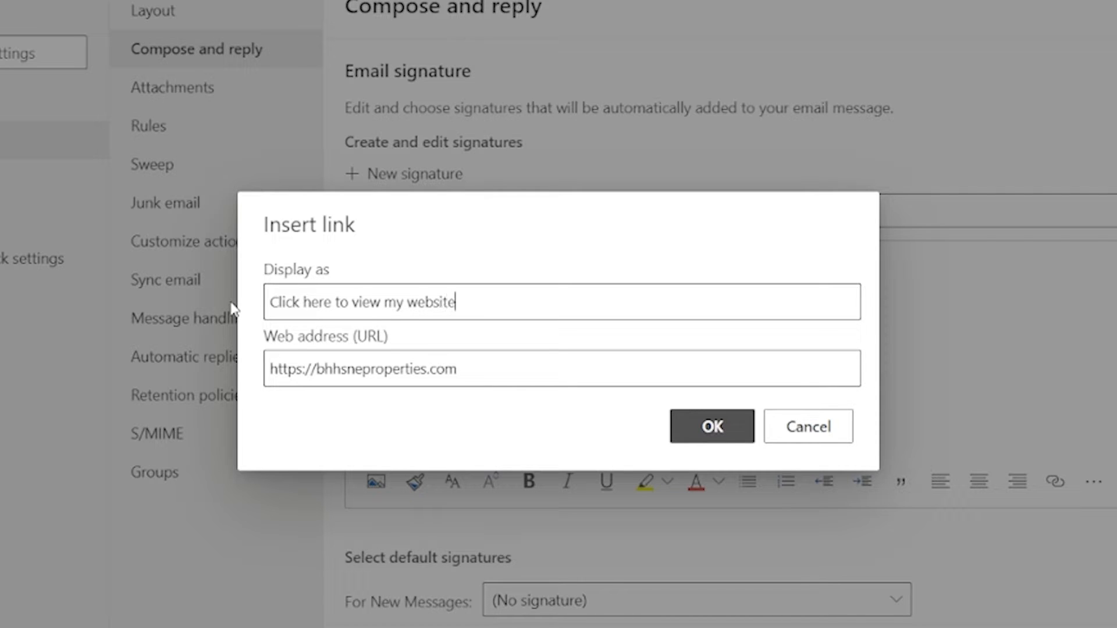
{"action": "left_click", "coordinate": [702, 440]}
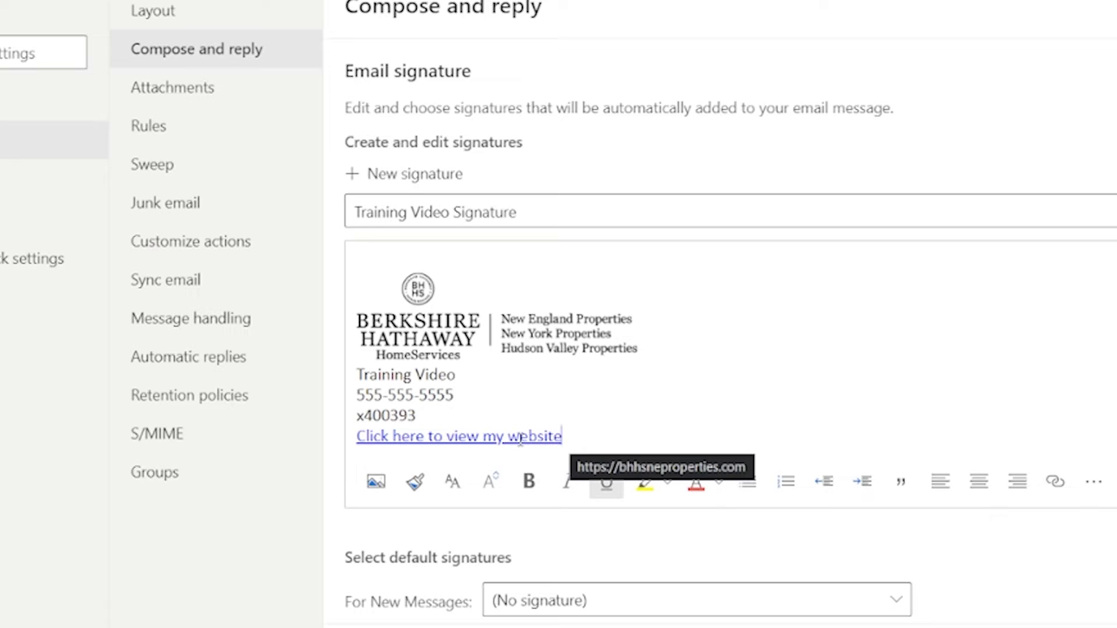
{"action": "scroll", "coordinate": [974, 554], "scroll_direction": "down", "scroll_amount": 2}
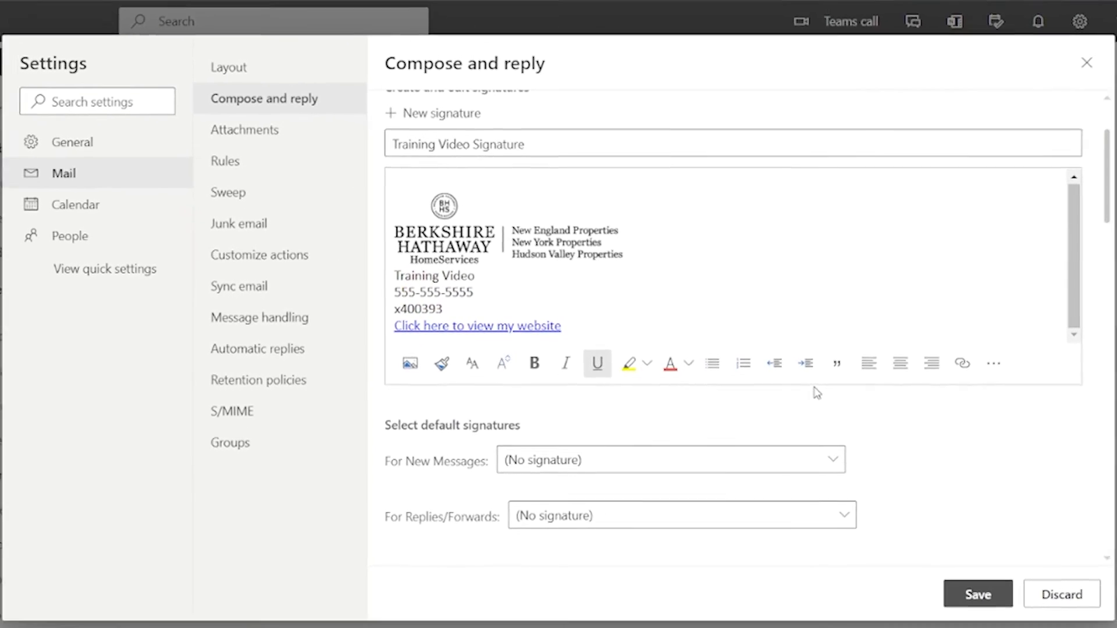
Save the finished signature and make Training Video Signature the default for new messages
{"action": "left_click", "coordinate": [971, 583]}
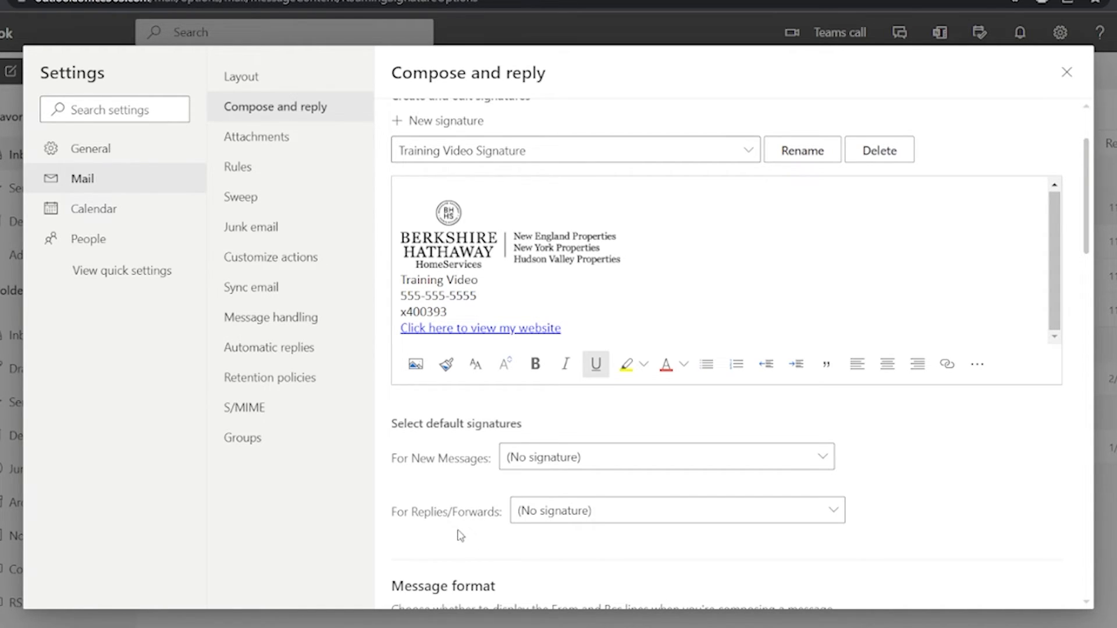
{"action": "left_click", "coordinate": [697, 463]}
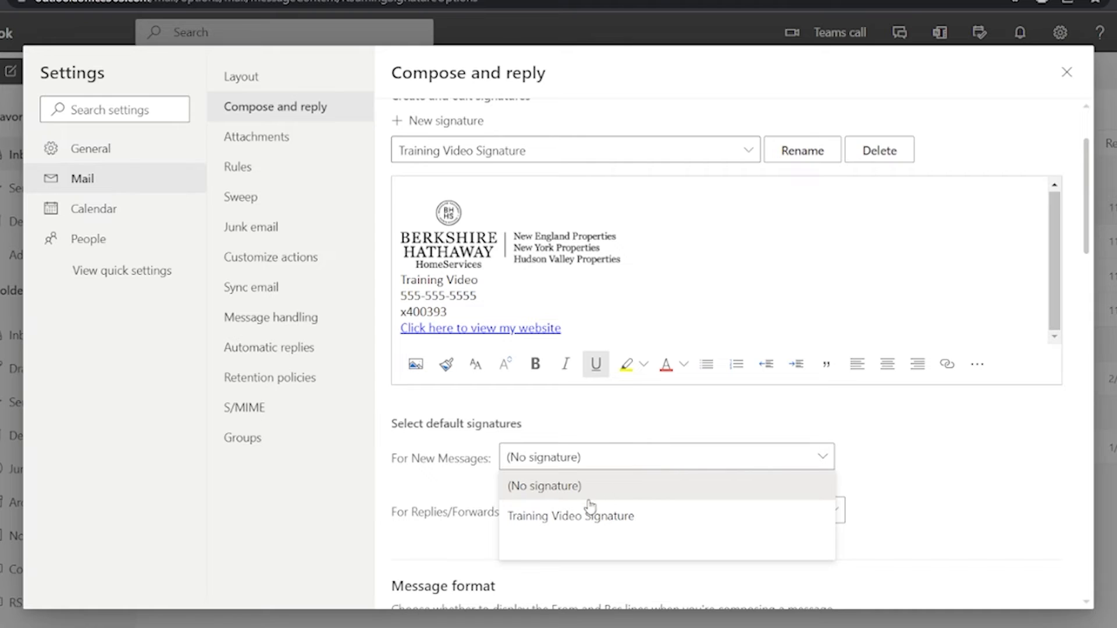
{"action": "left_click", "coordinate": [563, 528]}
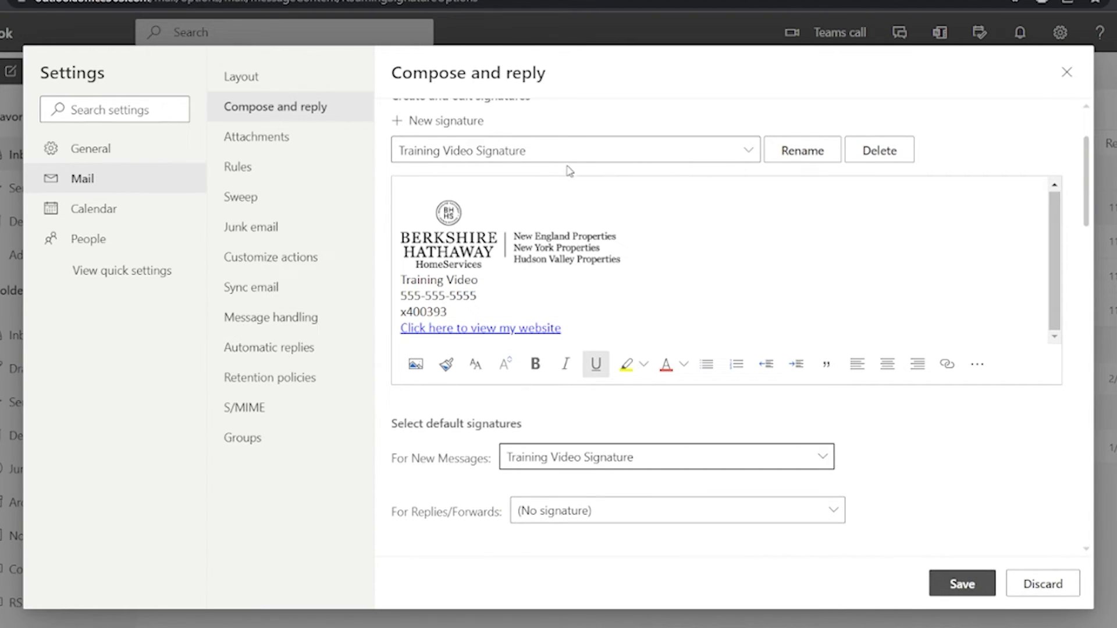
{"action": "left_click", "coordinate": [414, 153]}
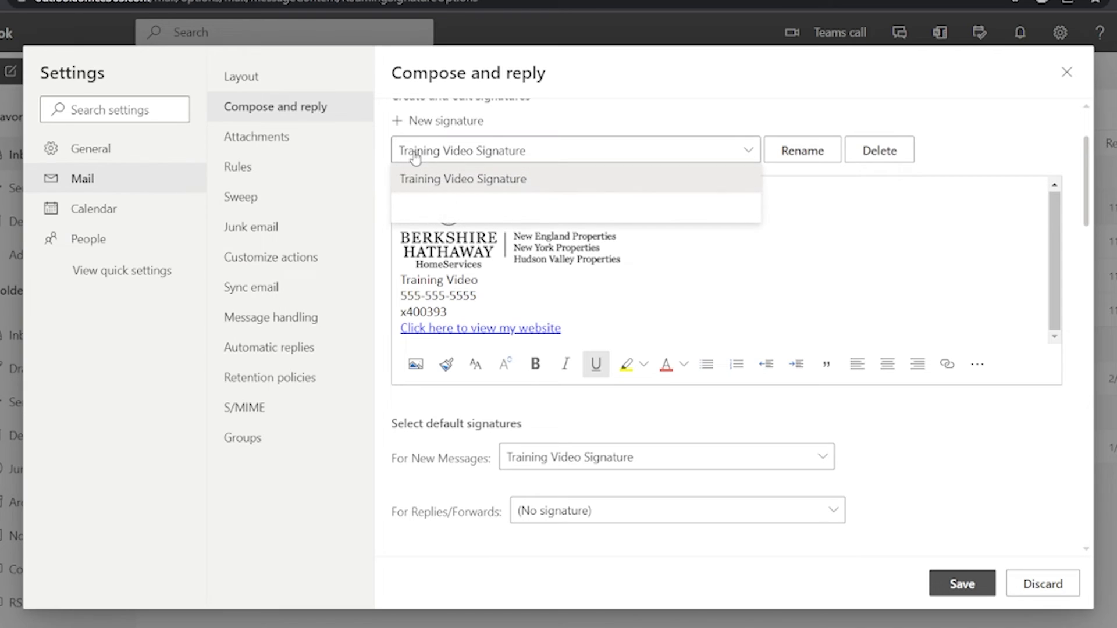
{"action": "left_click", "coordinate": [670, 107]}
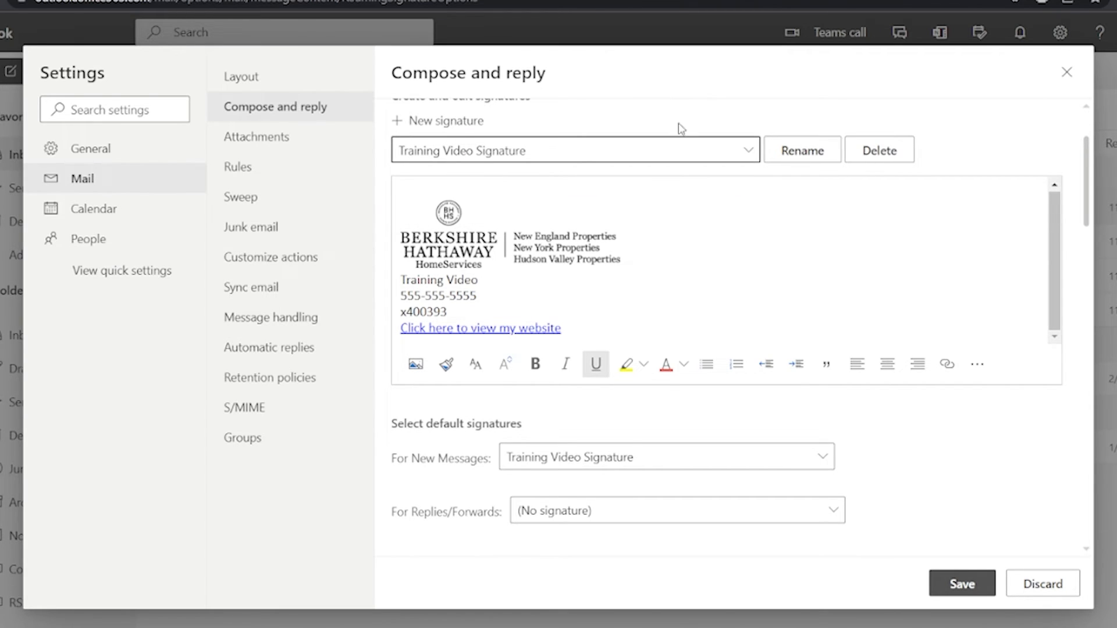
Make Training Video Signature the default for replies and forwards, save the change and close the settings
{"action": "left_click", "coordinate": [650, 511]}
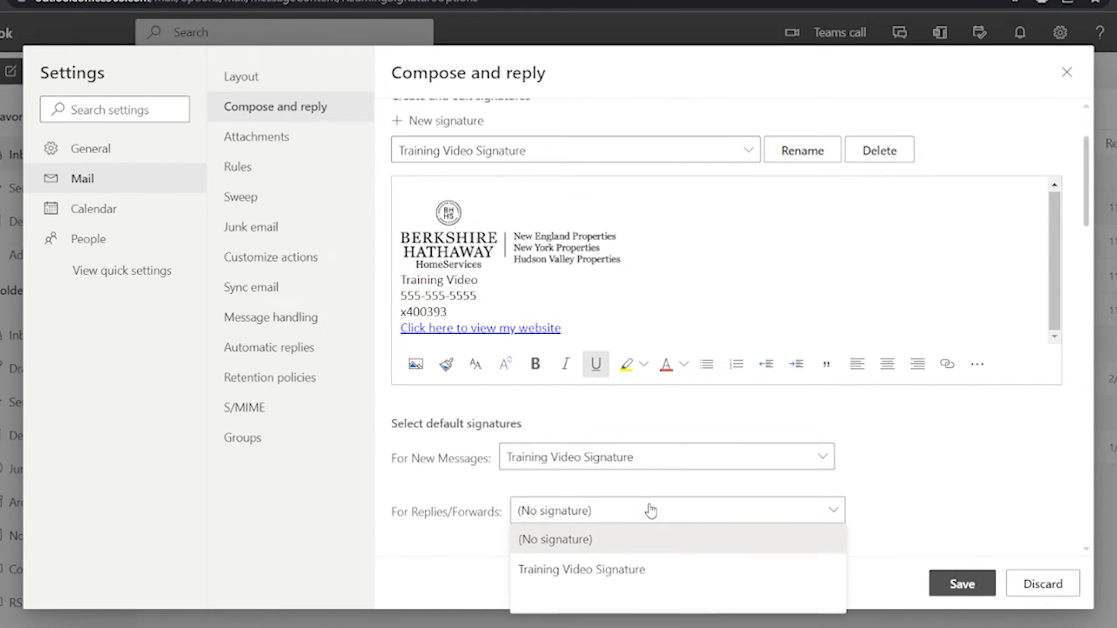
{"action": "left_click", "coordinate": [630, 571]}
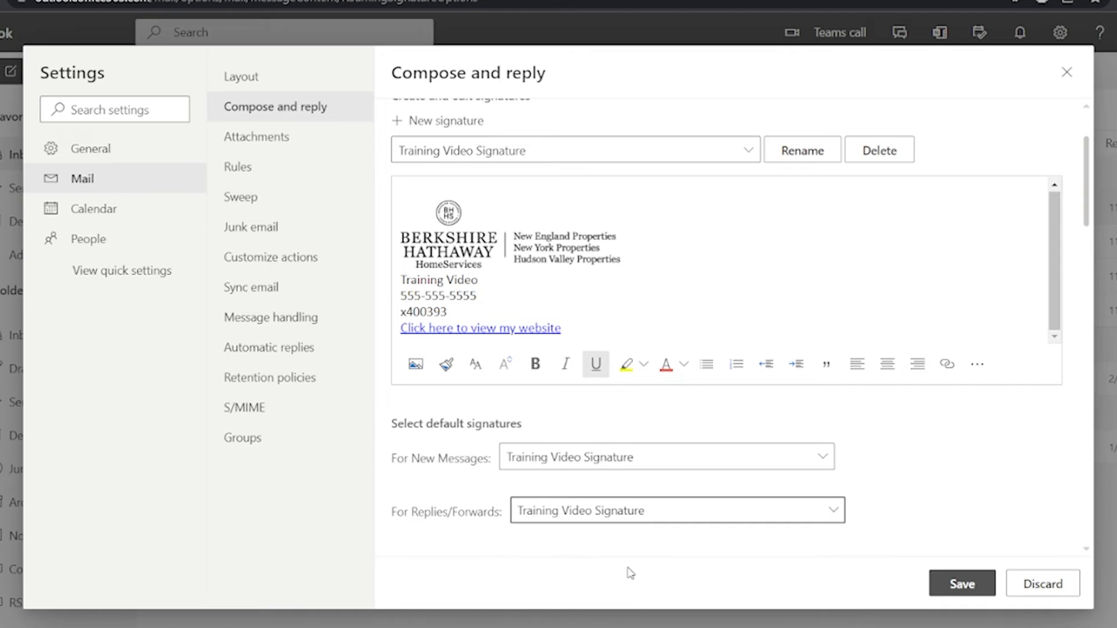
{"action": "left_click", "coordinate": [962, 584]}
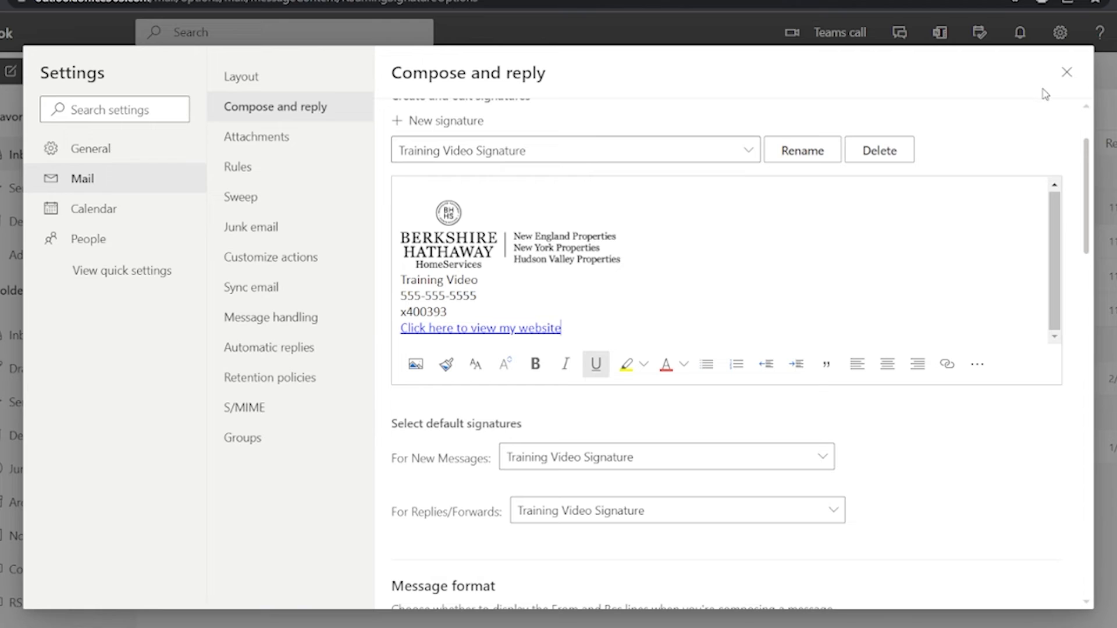
{"action": "left_click", "coordinate": [1066, 73]}
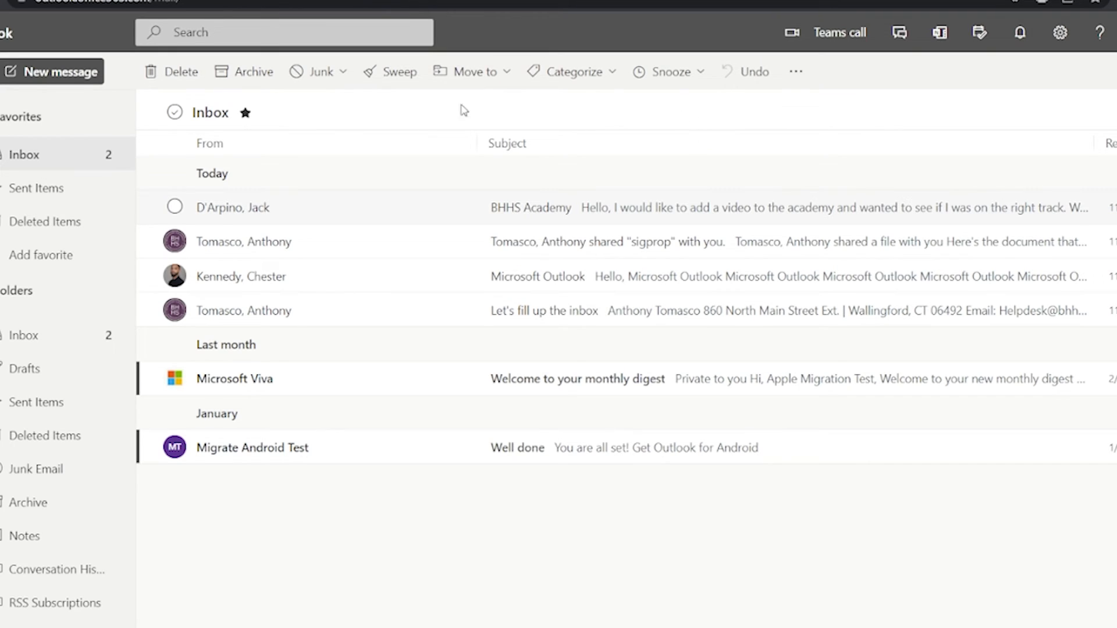
Start a blank new message to check its default signature and close the draft
{"action": "left_click", "coordinate": [81, 83]}
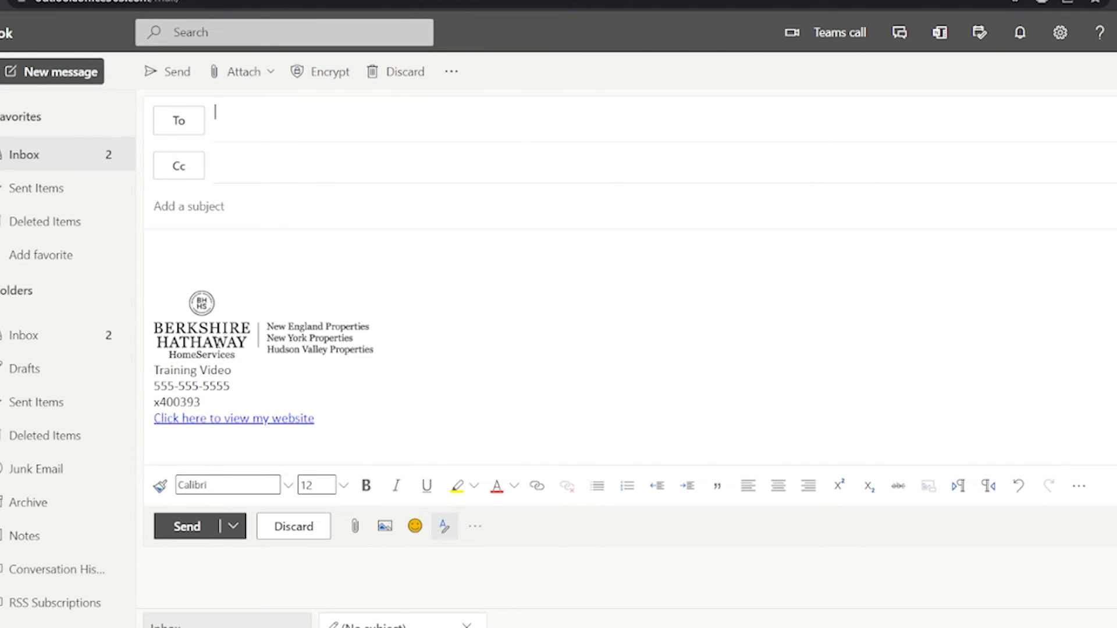
{"action": "left_click", "coordinate": [465, 626]}
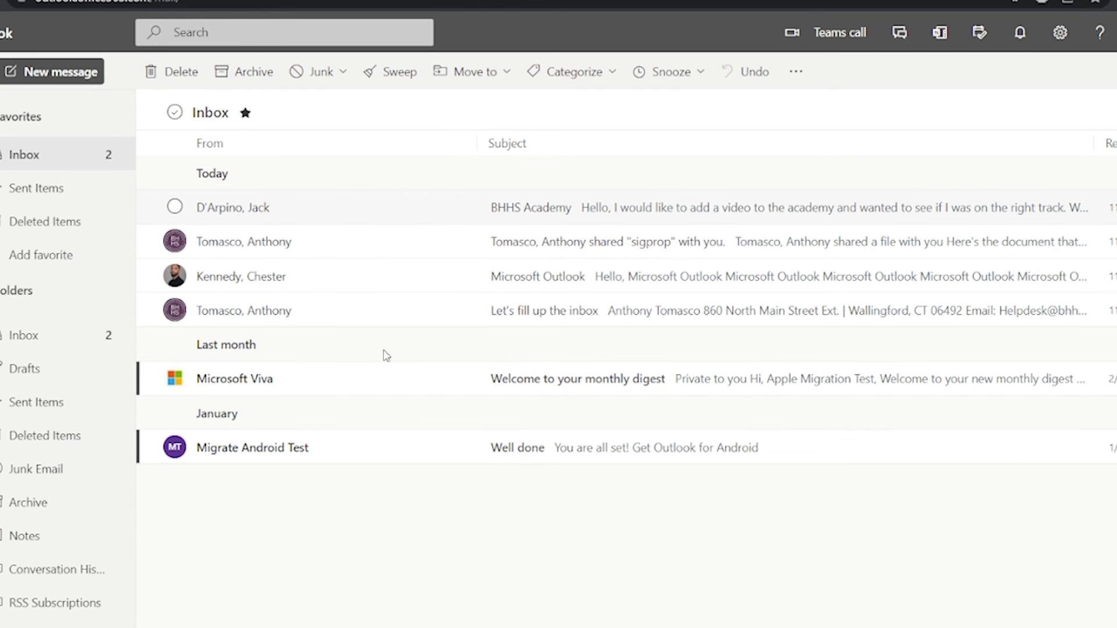
Start a reply to the "Let's fill up the inbox" email and check the signature in its body
{"action": "left_click", "coordinate": [295, 316]}
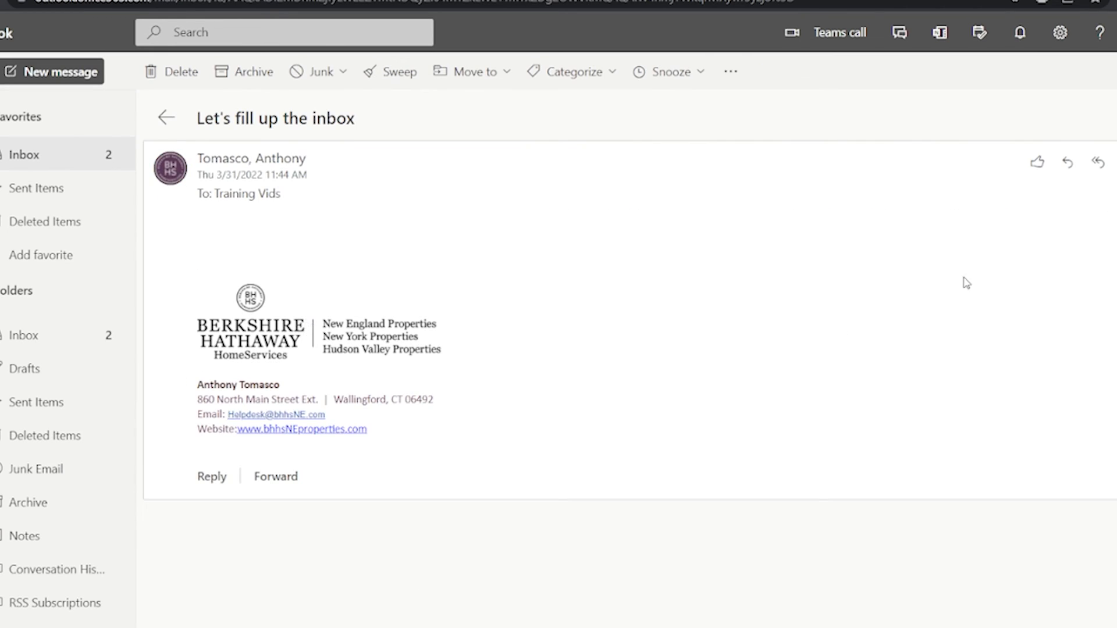
{"action": "left_click", "coordinate": [1067, 165]}
{"action": "left_click_drag", "start_coordinate": [315, 381], "coordinate": [247, 314]}
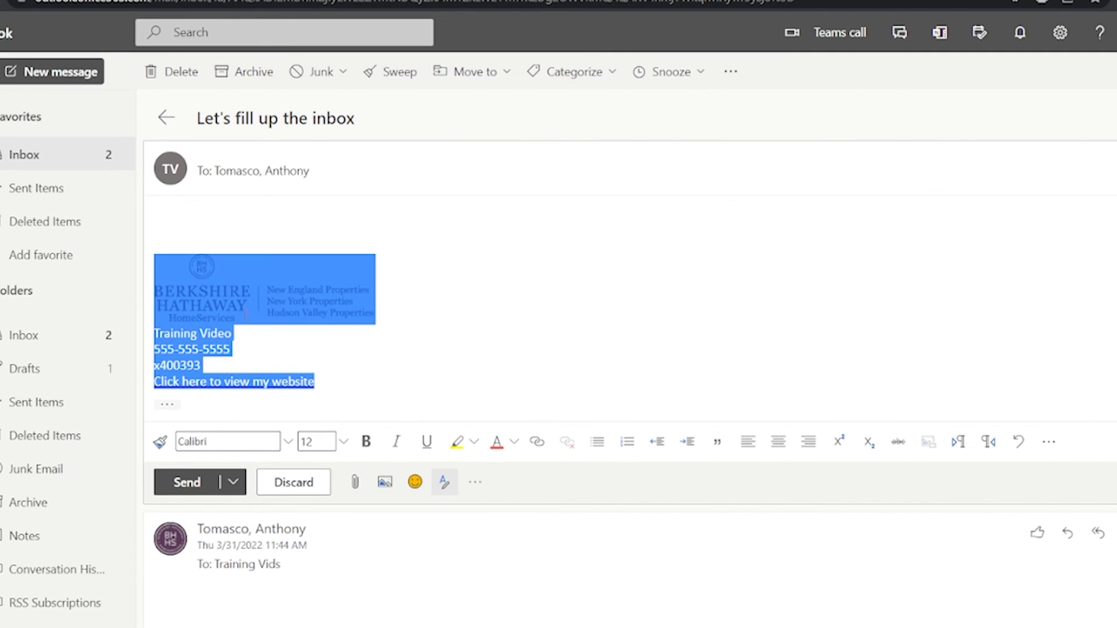
{"action": "left_click", "coordinate": [247, 314]}
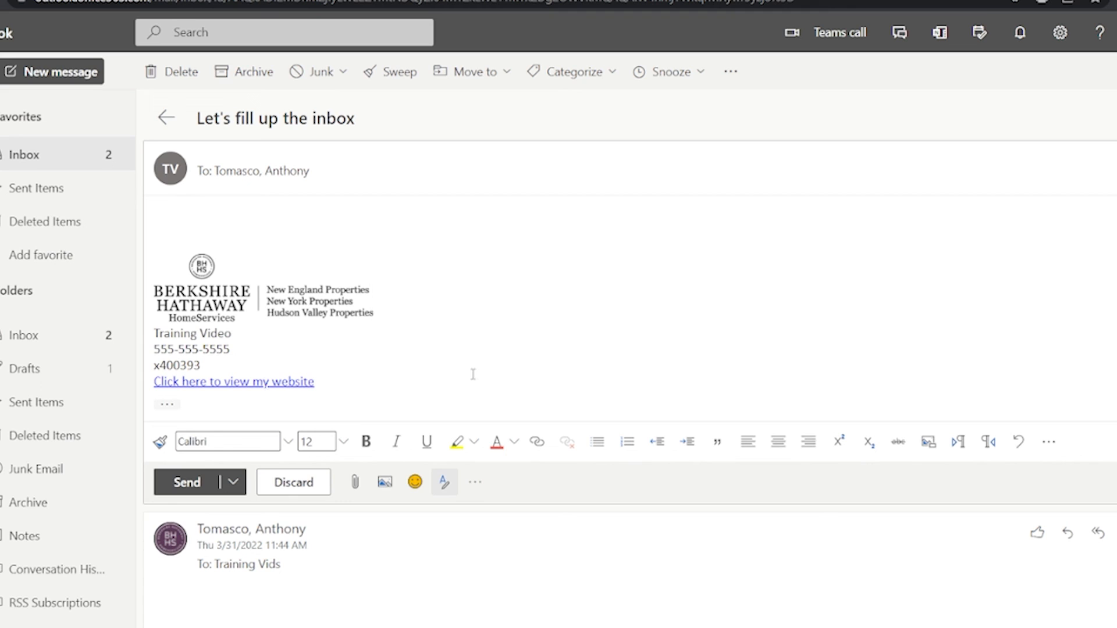